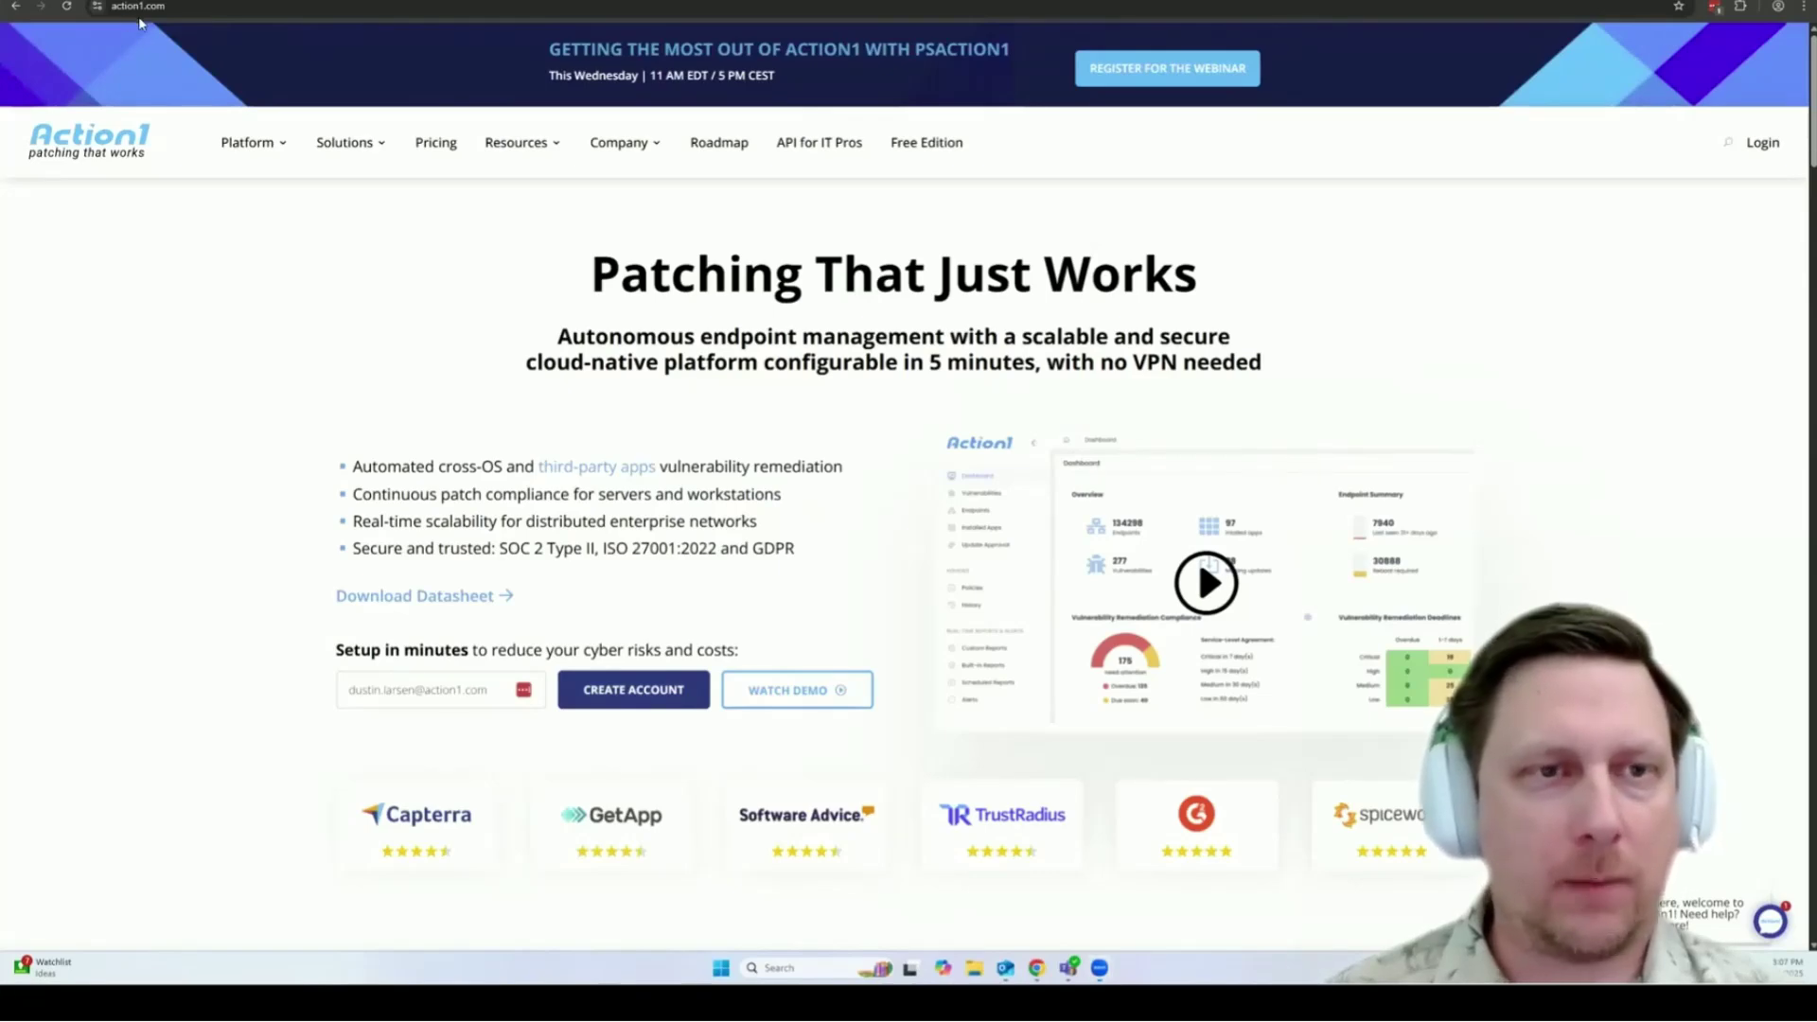
Step: Go from the Action1 website to the console login page
left_click(1763, 144)
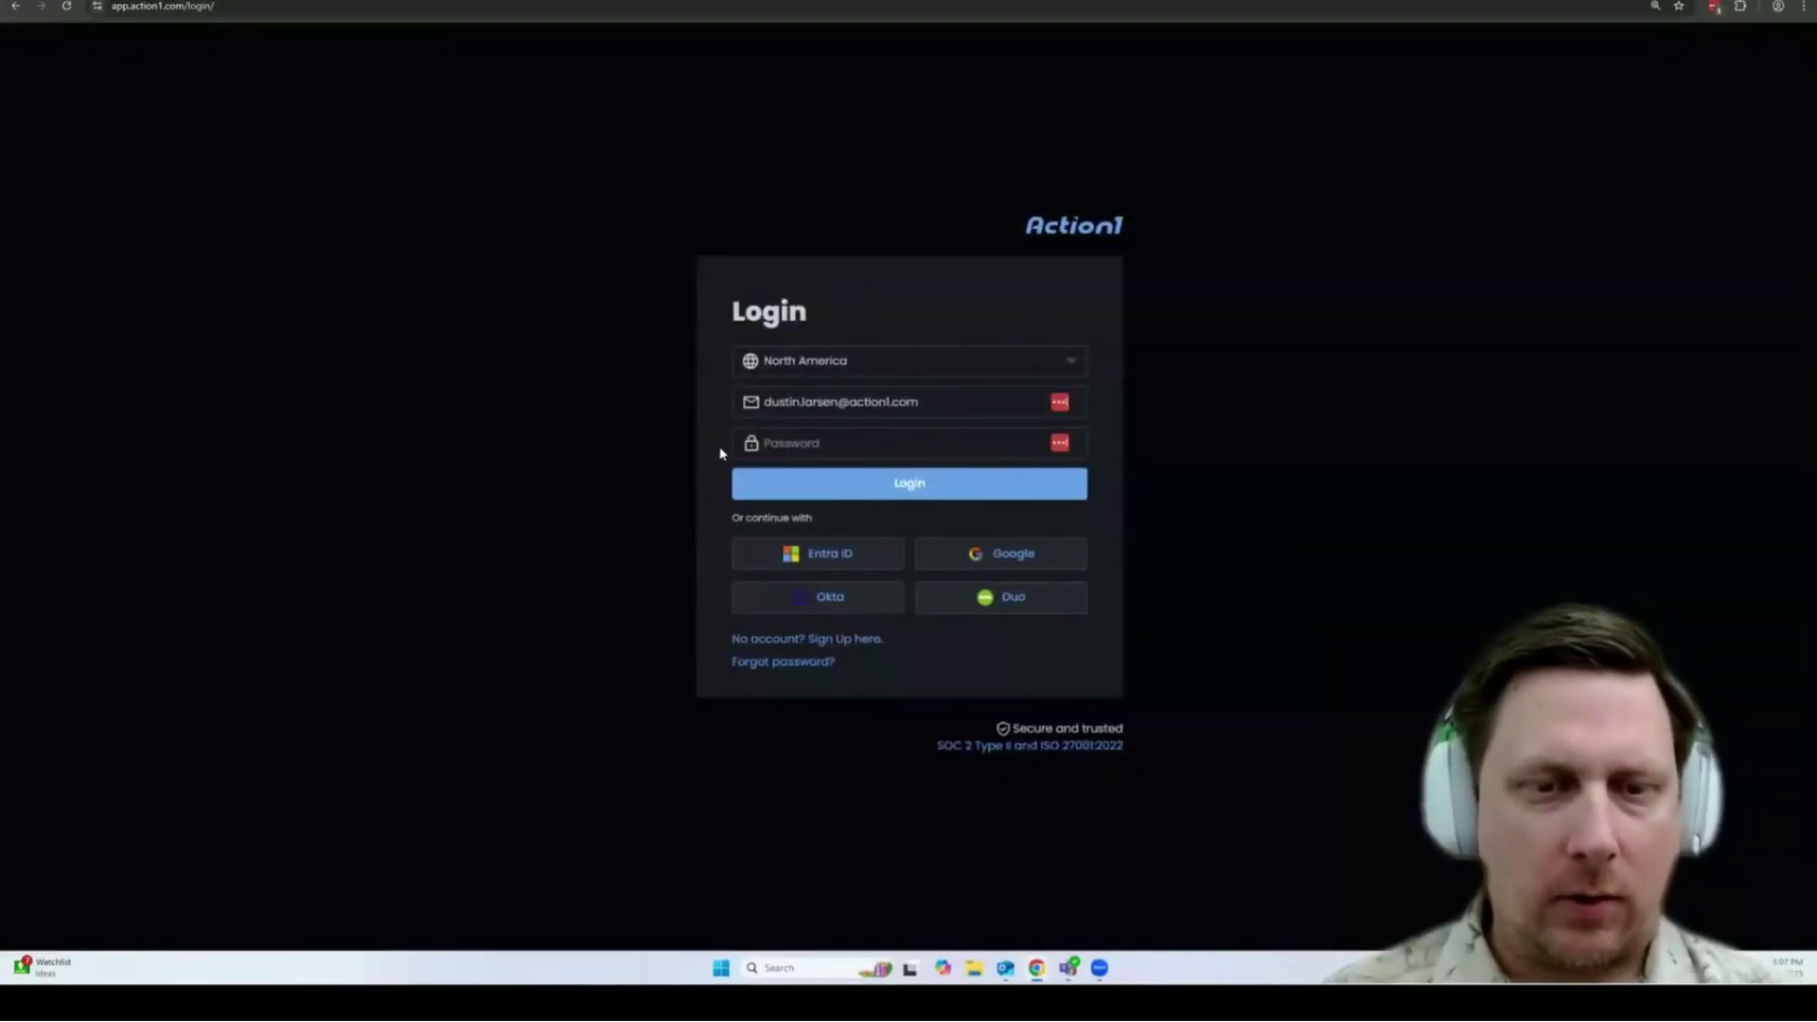
Step: Visit the sign-up form, return to login, and fill in the saved account password
left_click(827, 648)
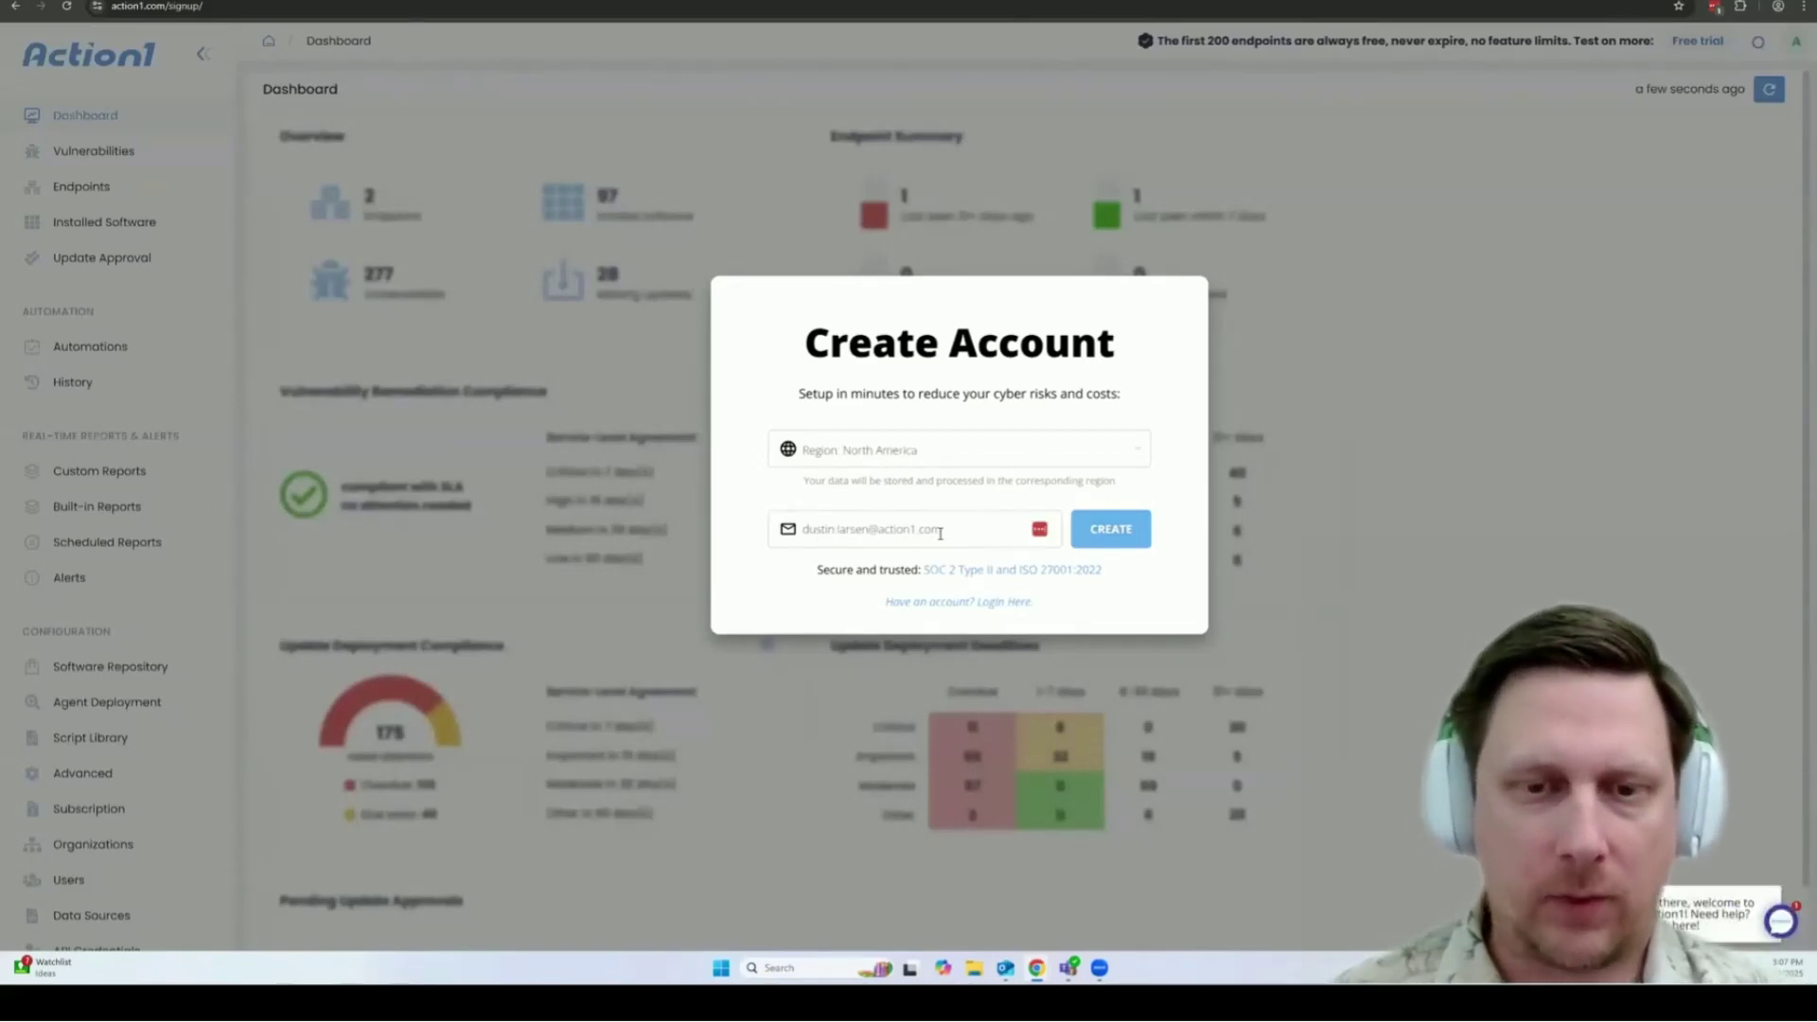
left_click(947, 601)
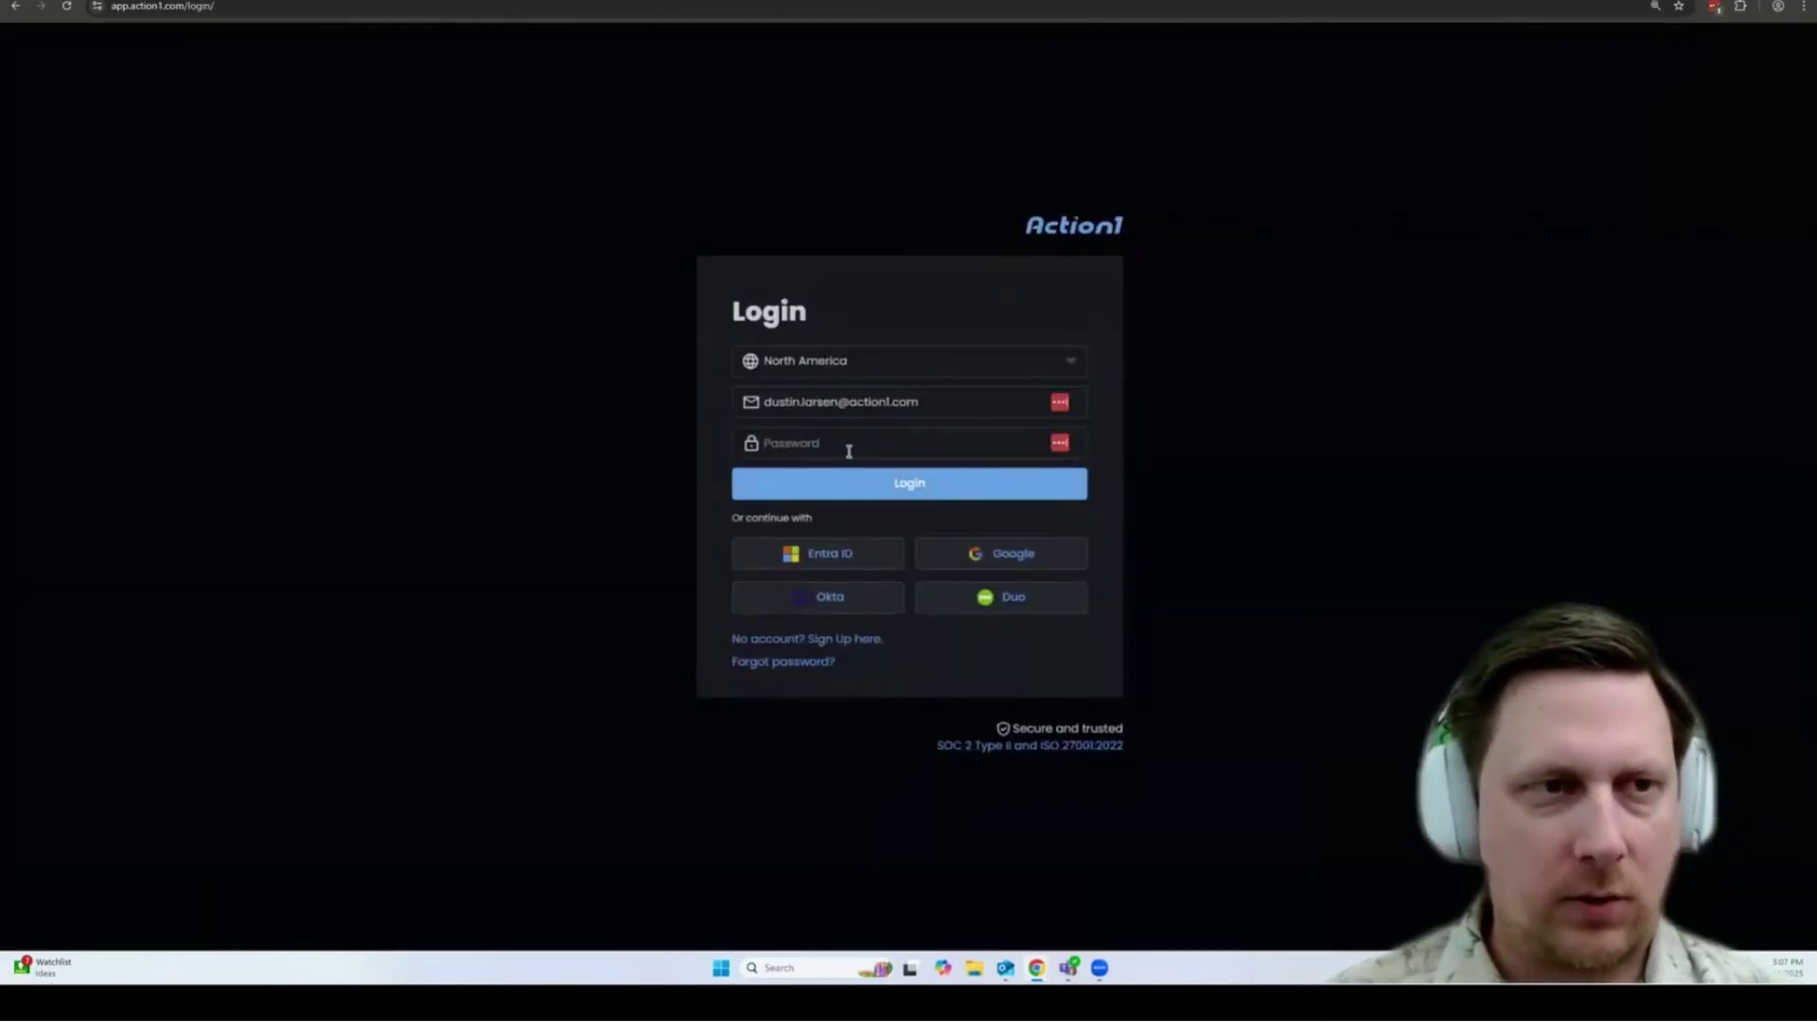
left_click(814, 446)
left_click(831, 491)
Step: Sign in to the console and view the Install Agent download page
left_click(810, 487)
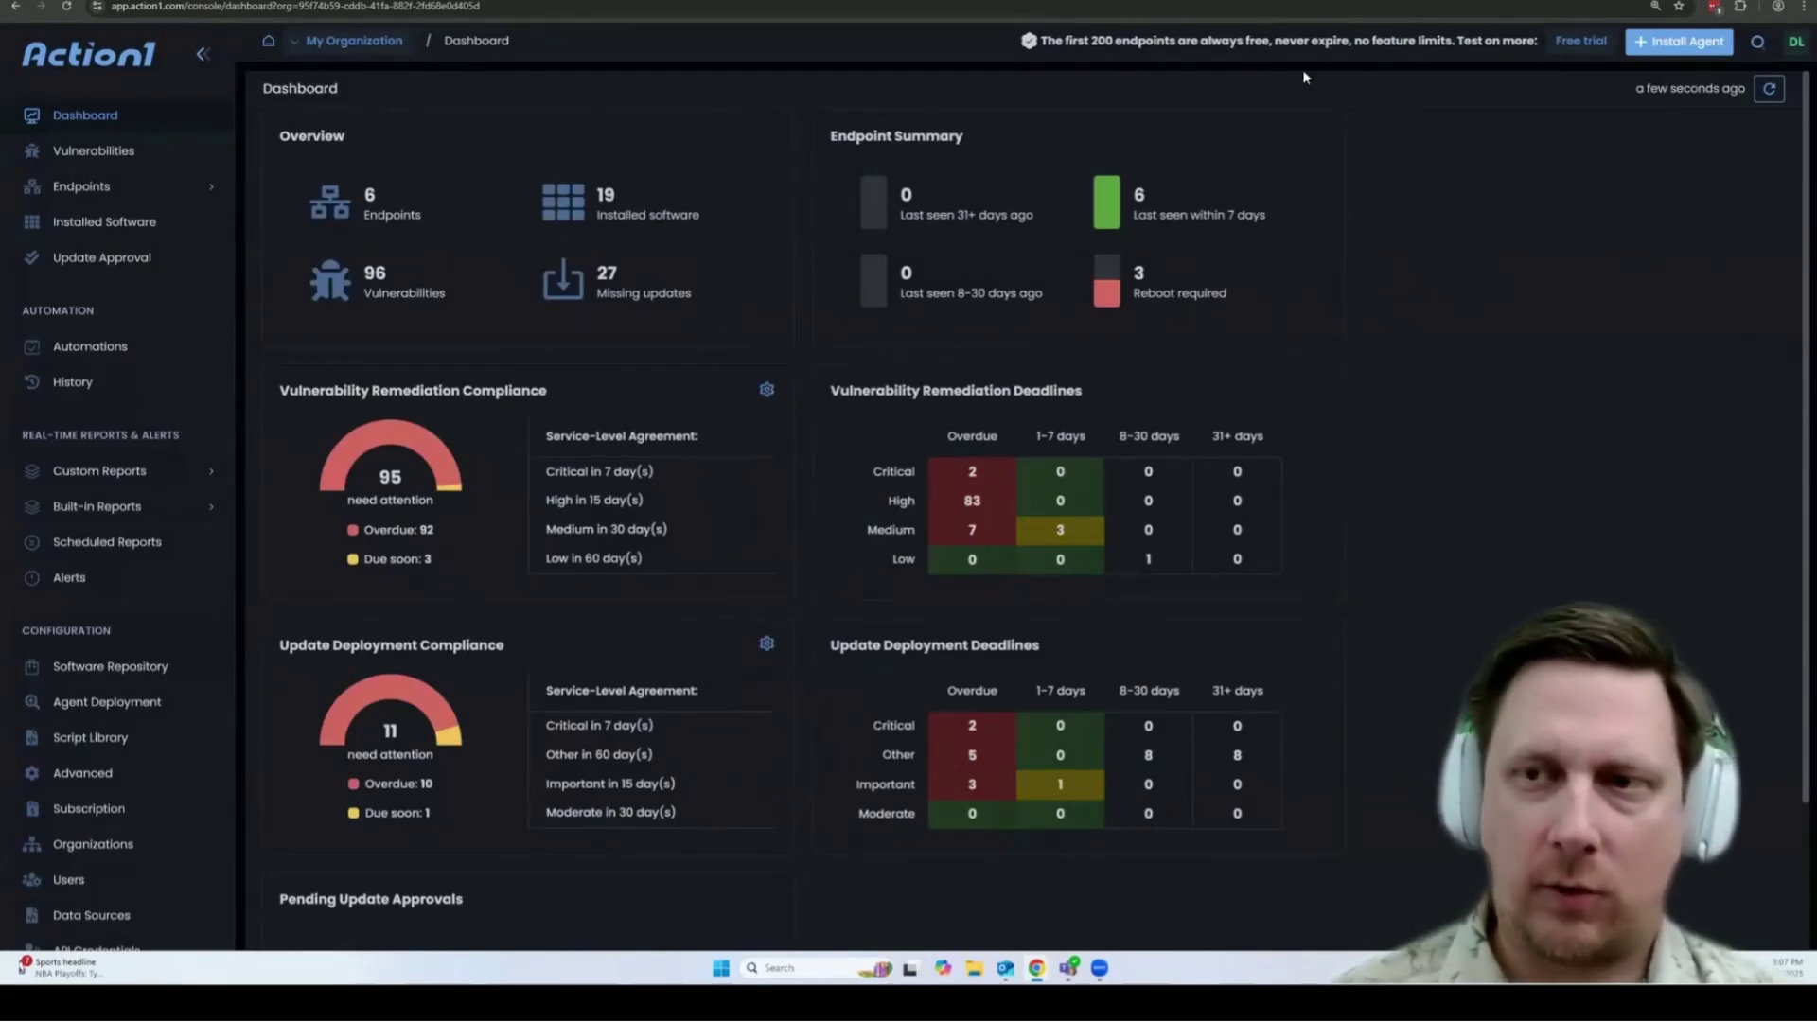
left_click(1634, 57)
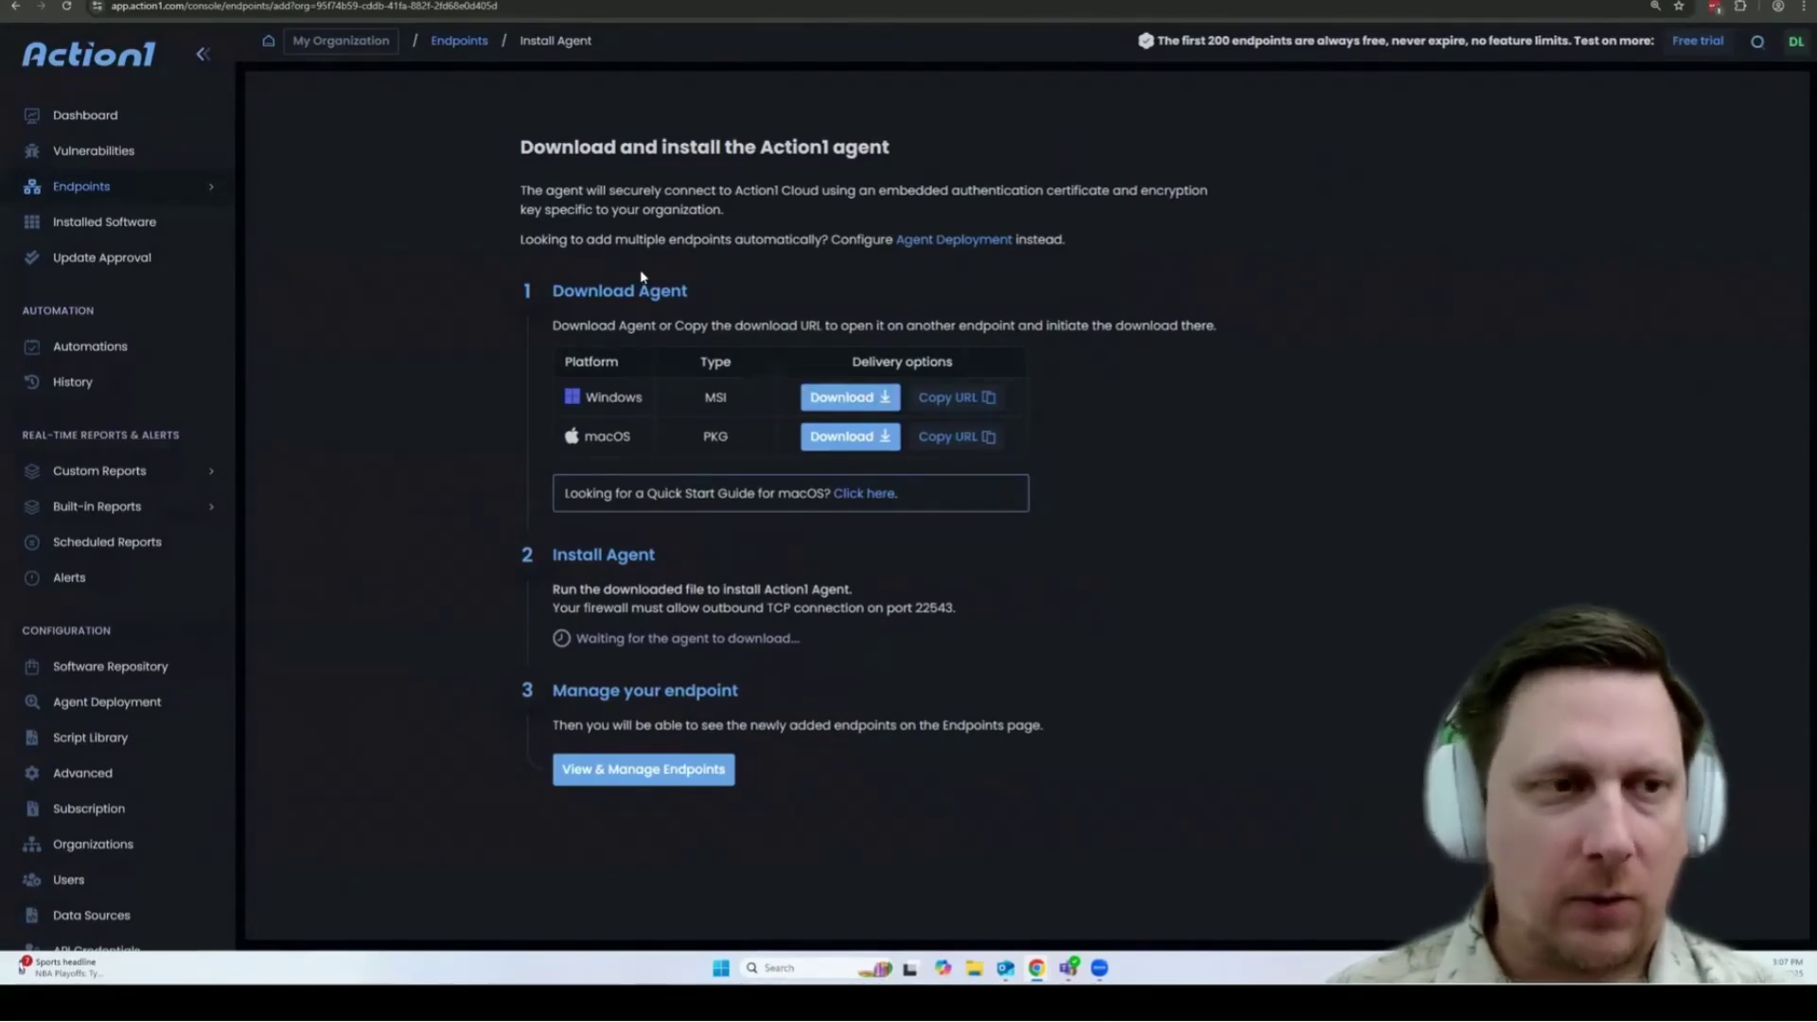
Step: Open endpoint DLVM-WIN10-02 and review its missing updates, vulnerabilities and installed software
left_click(60, 196)
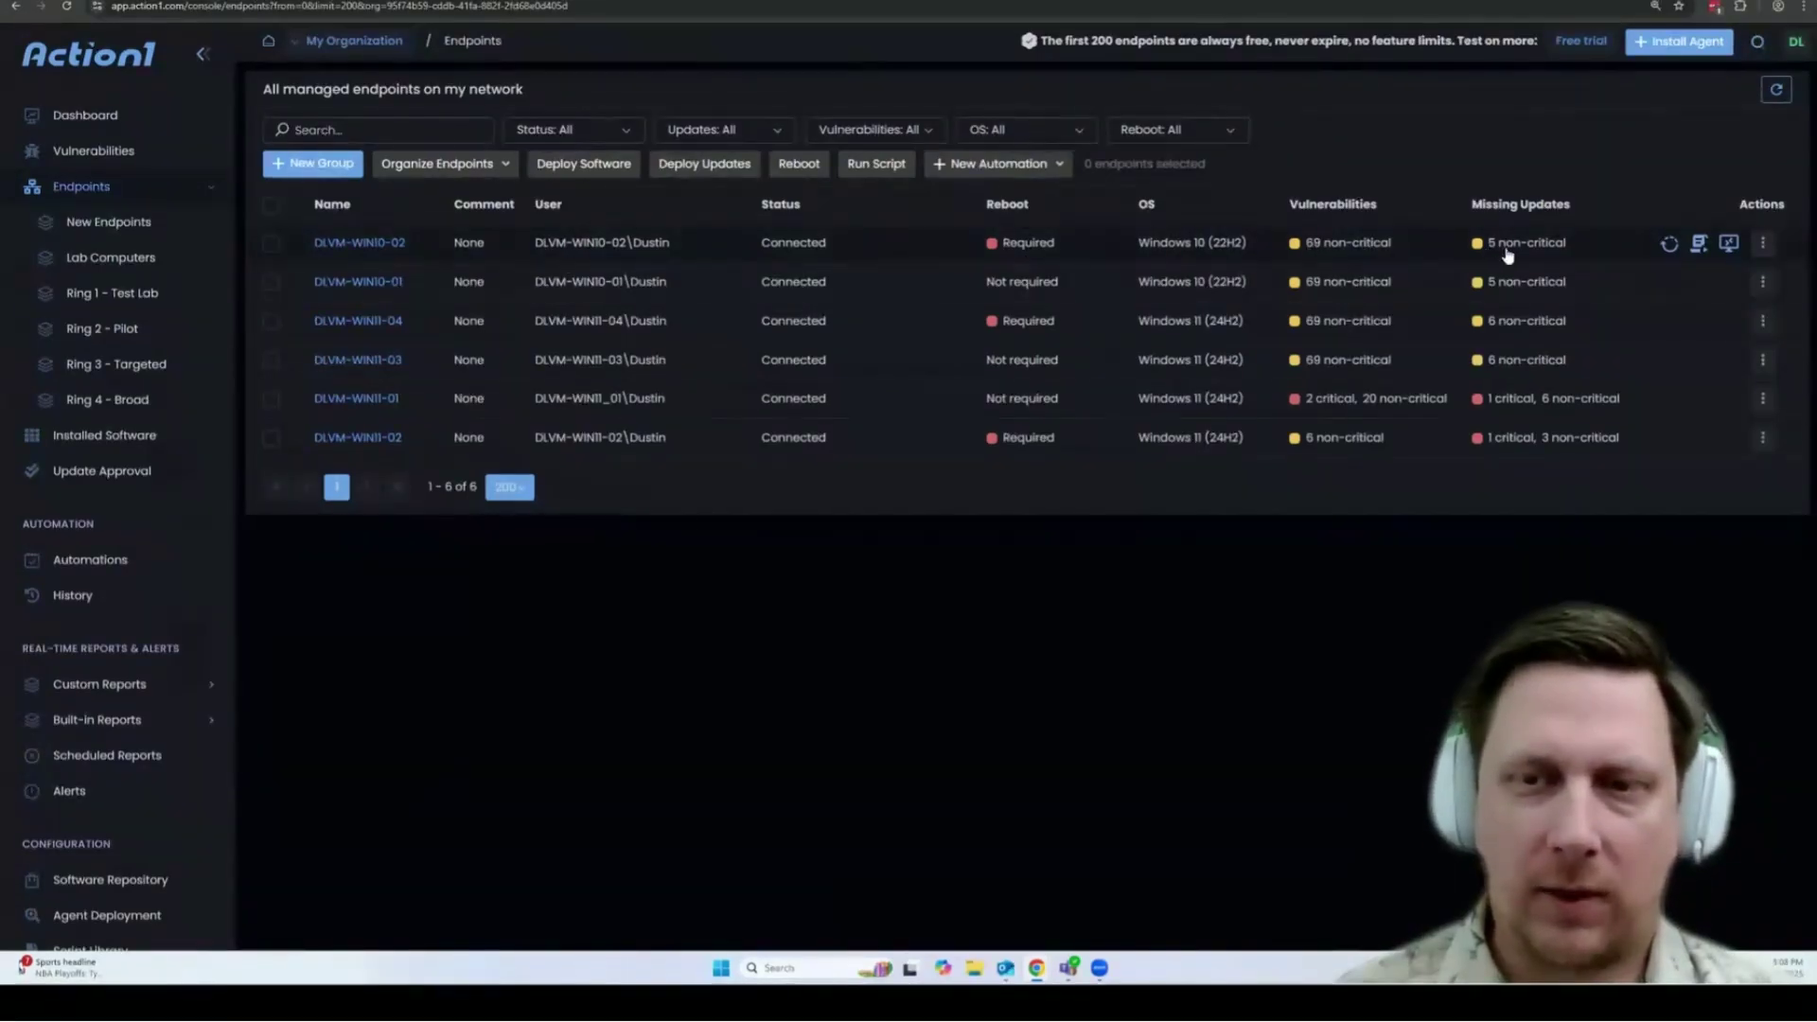
left_click(333, 244)
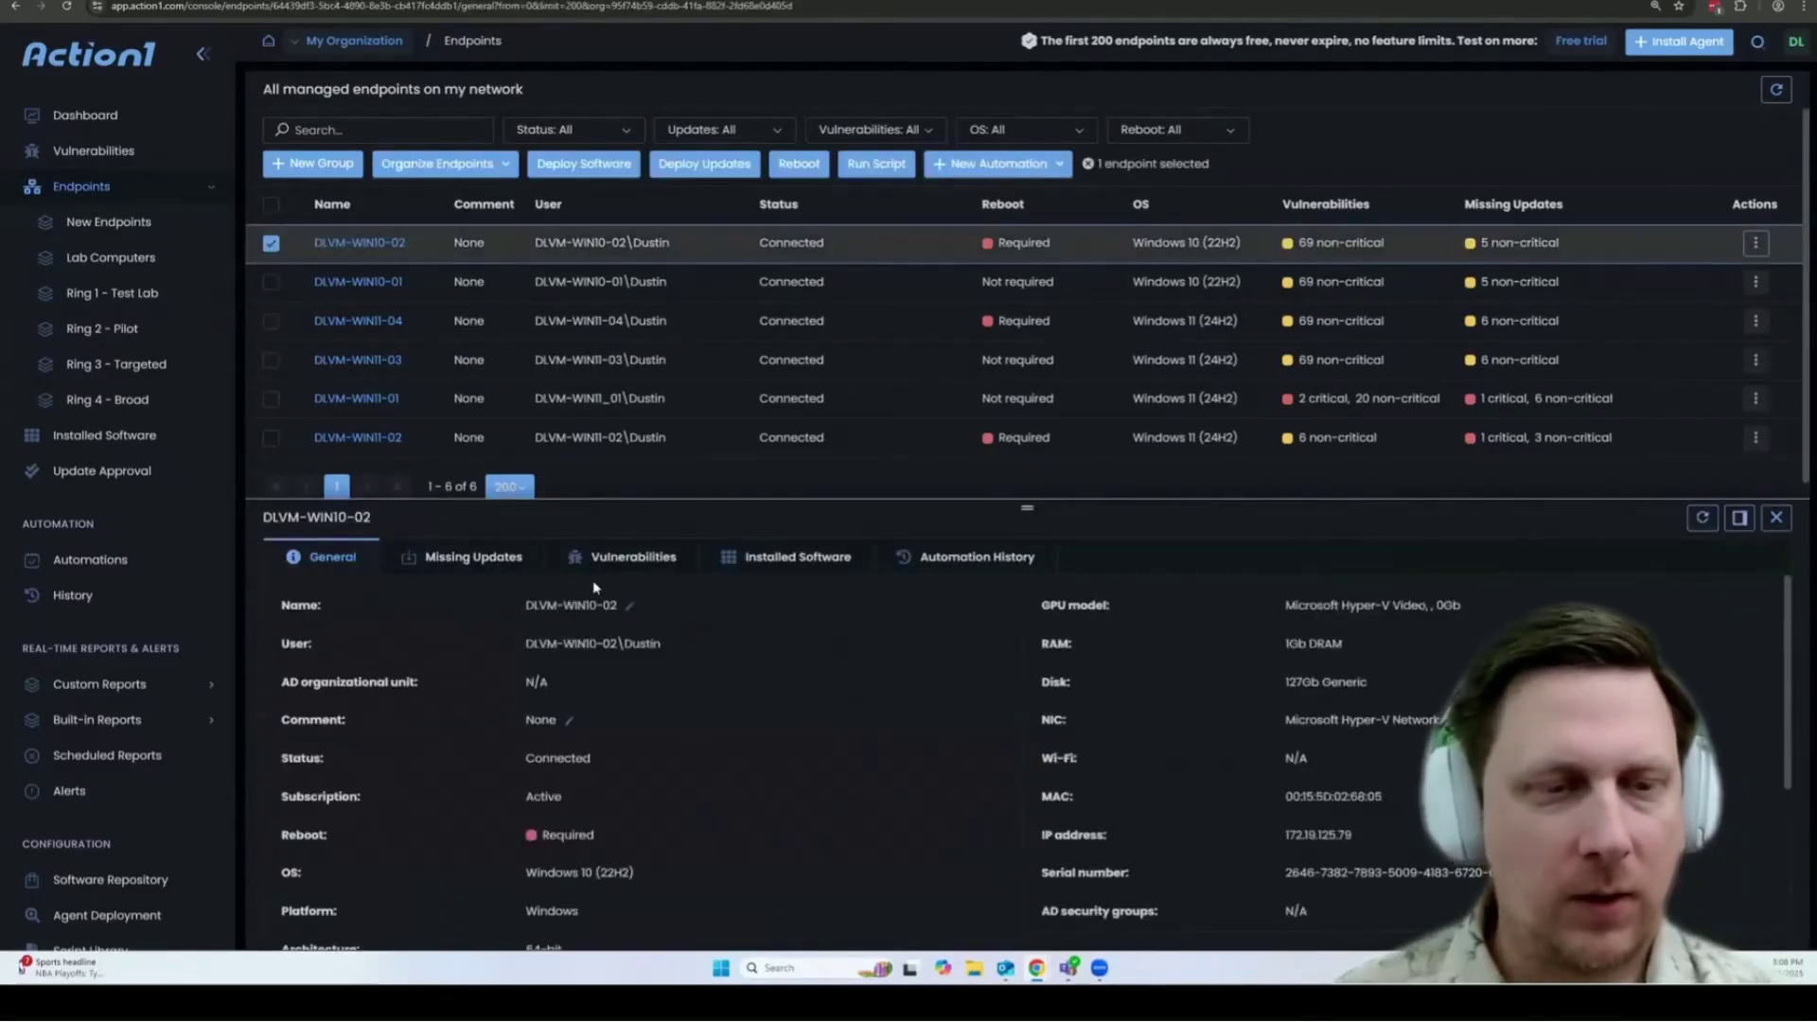
left_click(442, 560)
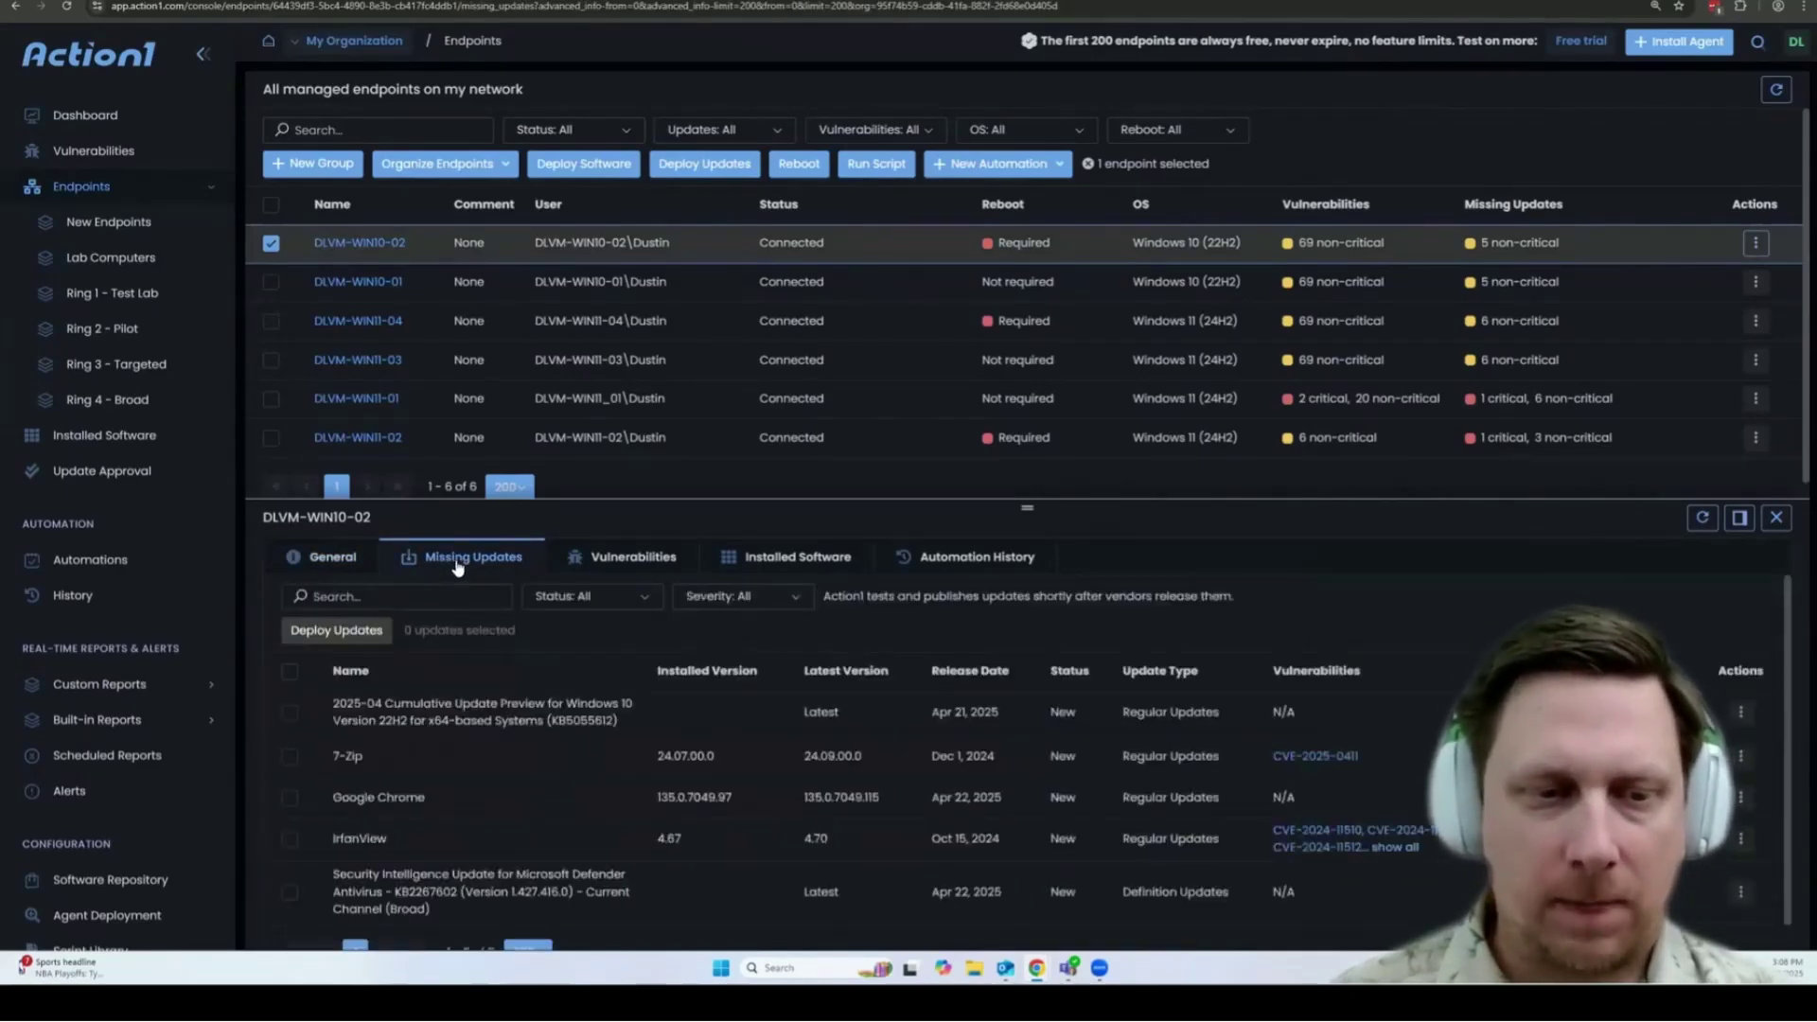
left_click(580, 562)
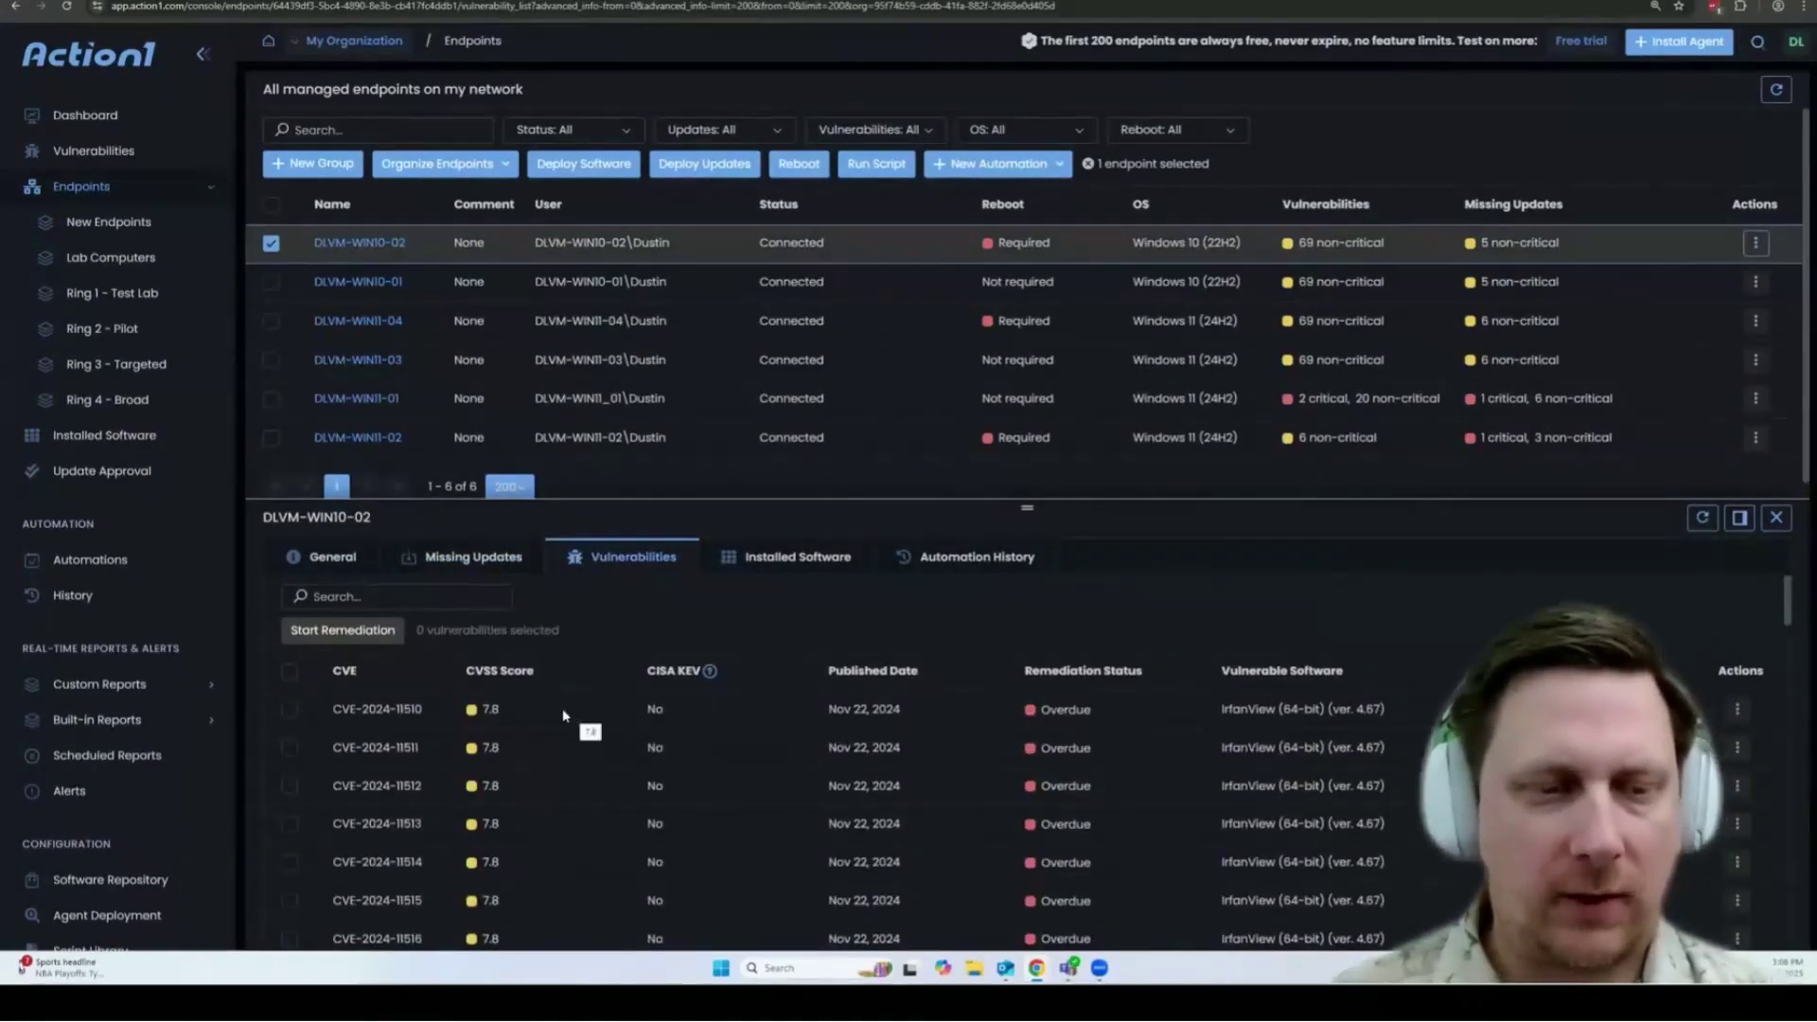
left_click(727, 569)
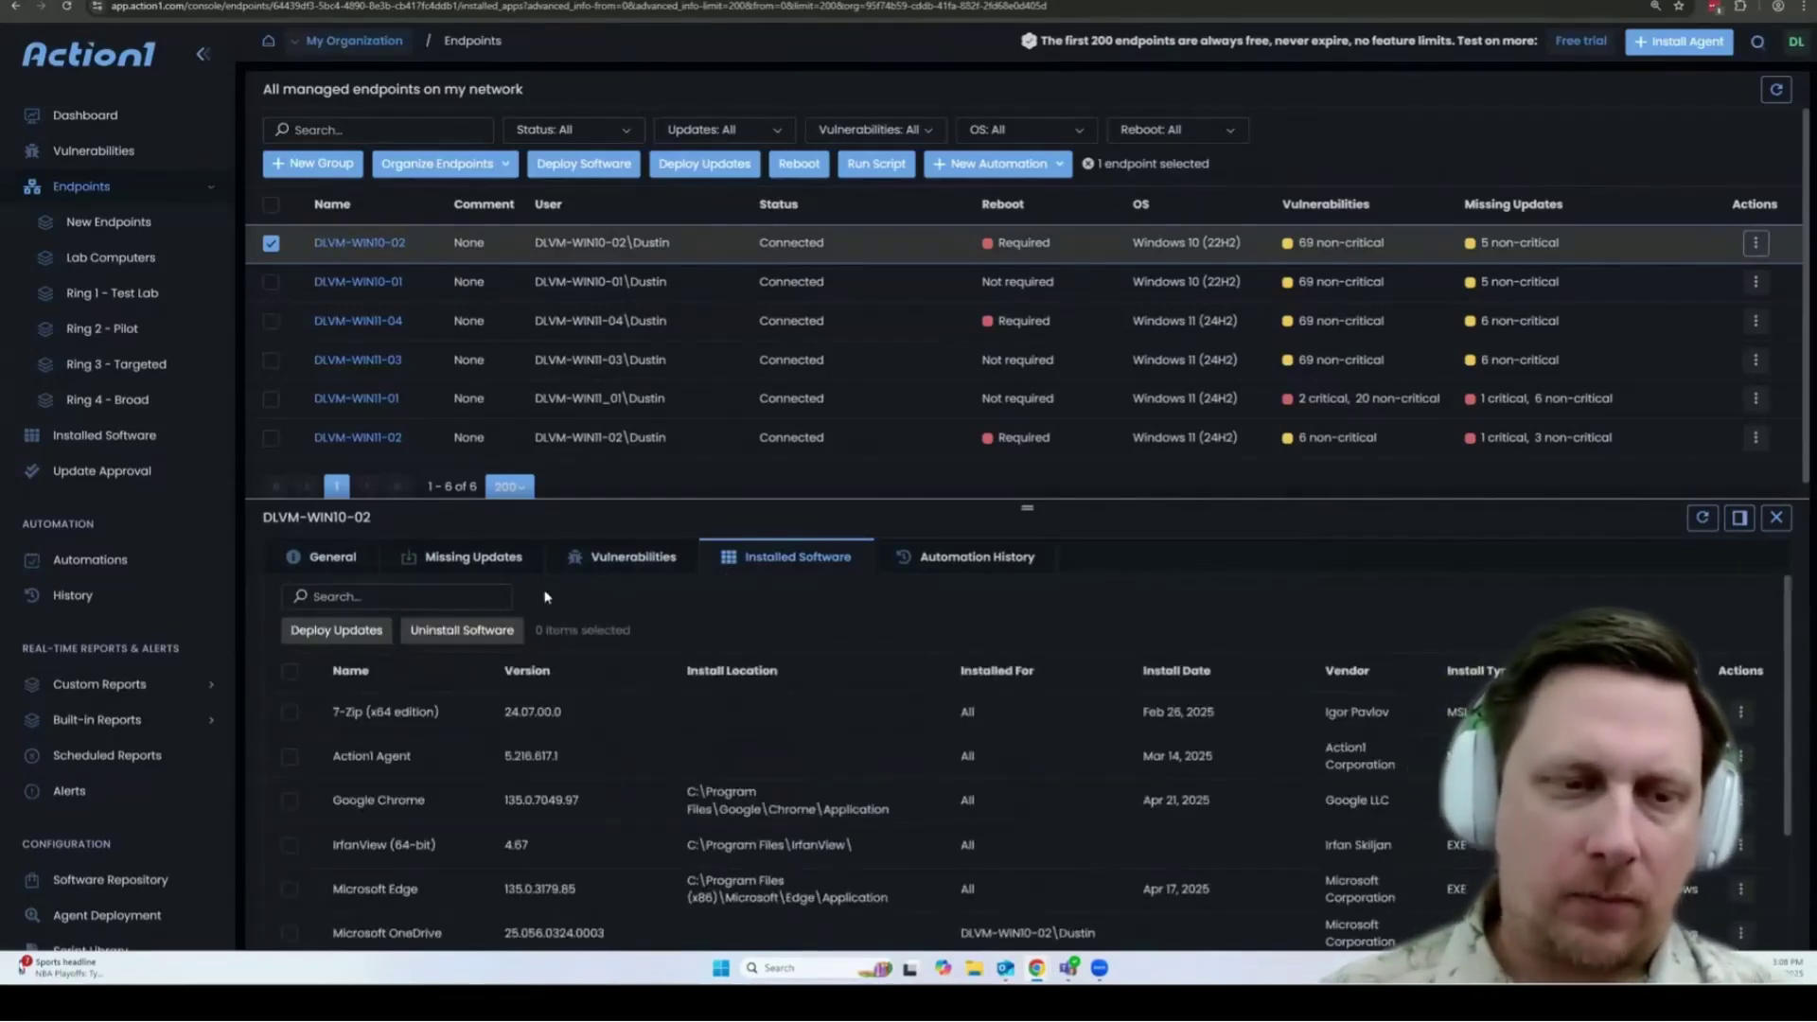
Step: Start a 7-Zip 24.09.00.0 update deployment to DLVM-WIN10-02, reviewing reboot options and target endpoints
left_click(470, 563)
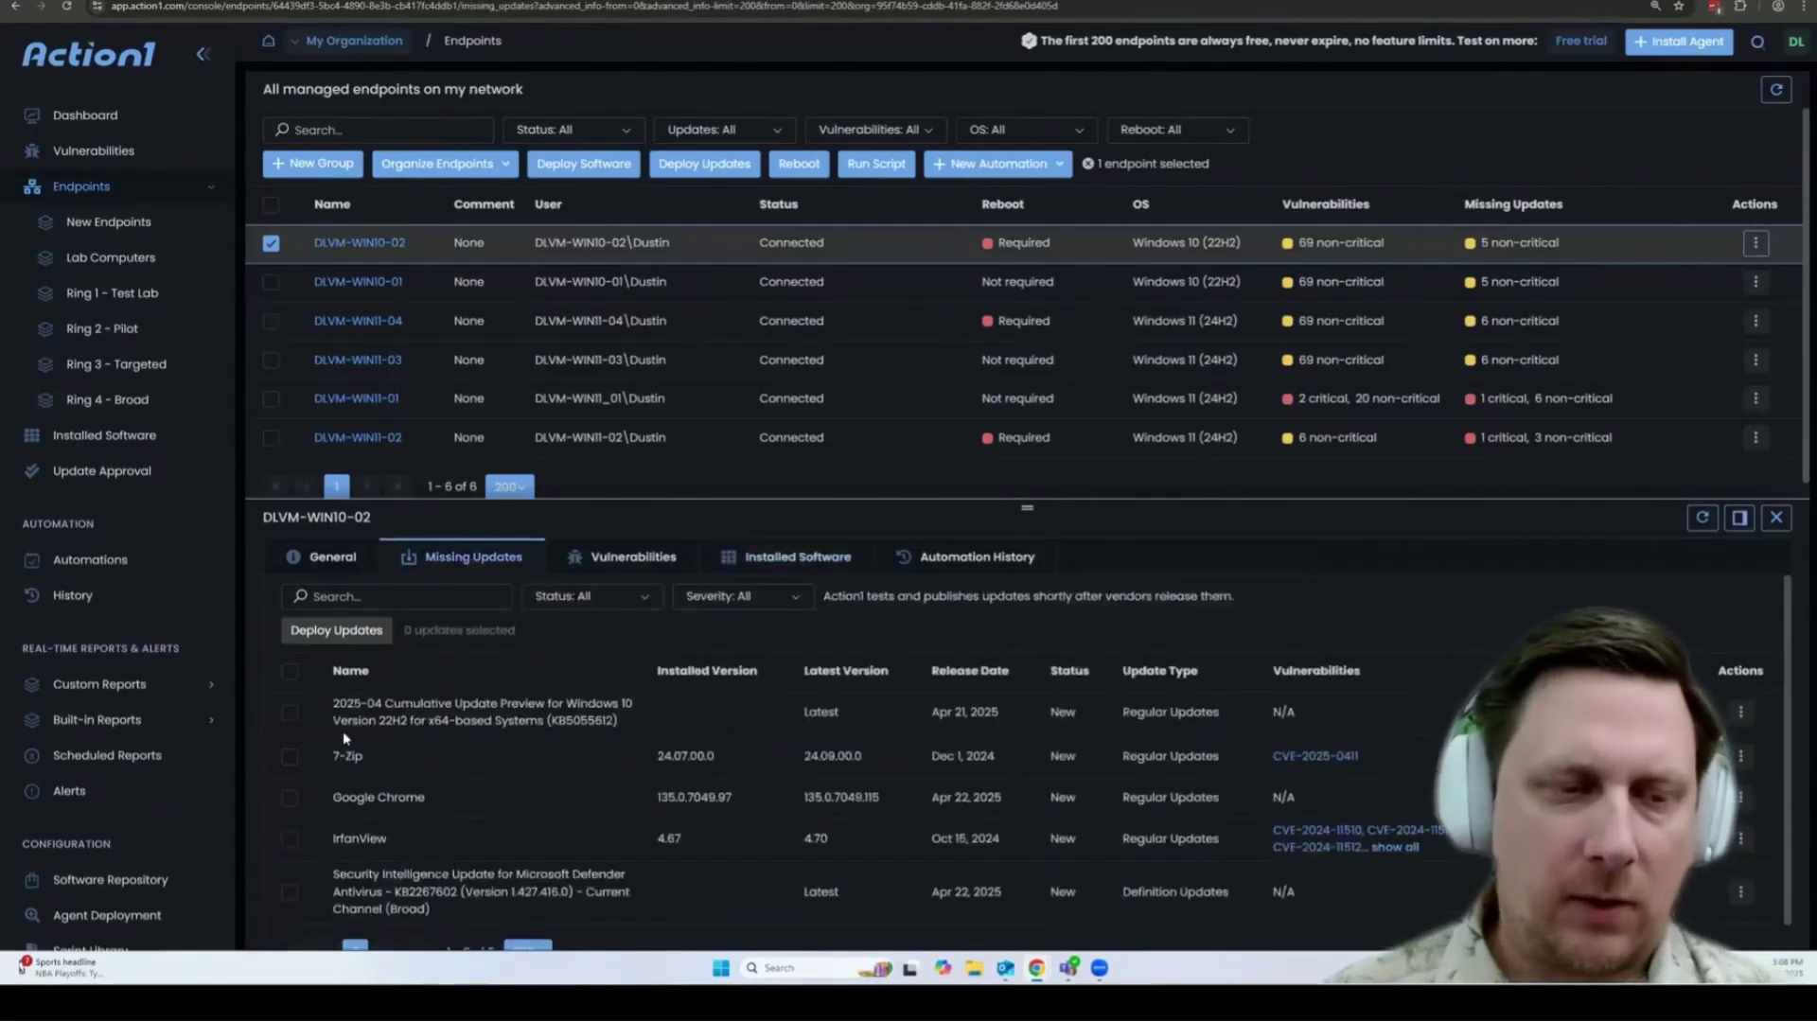
left_click(289, 756)
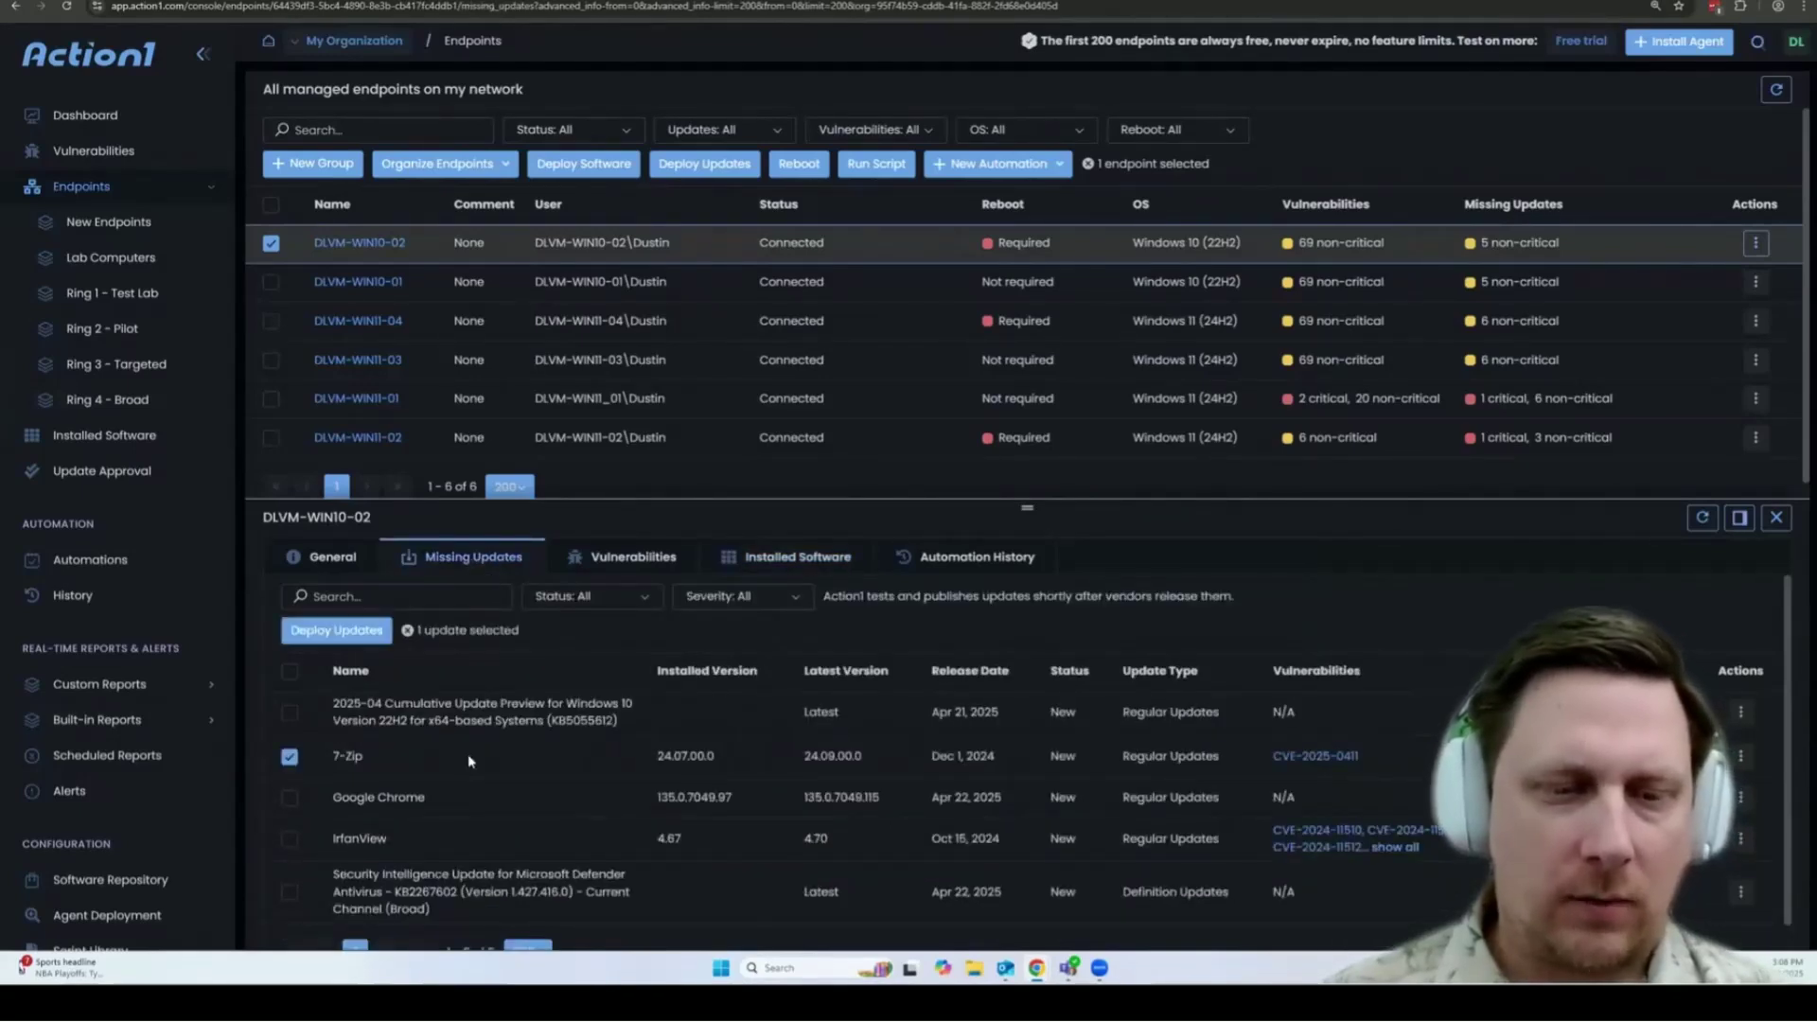
left_click(350, 633)
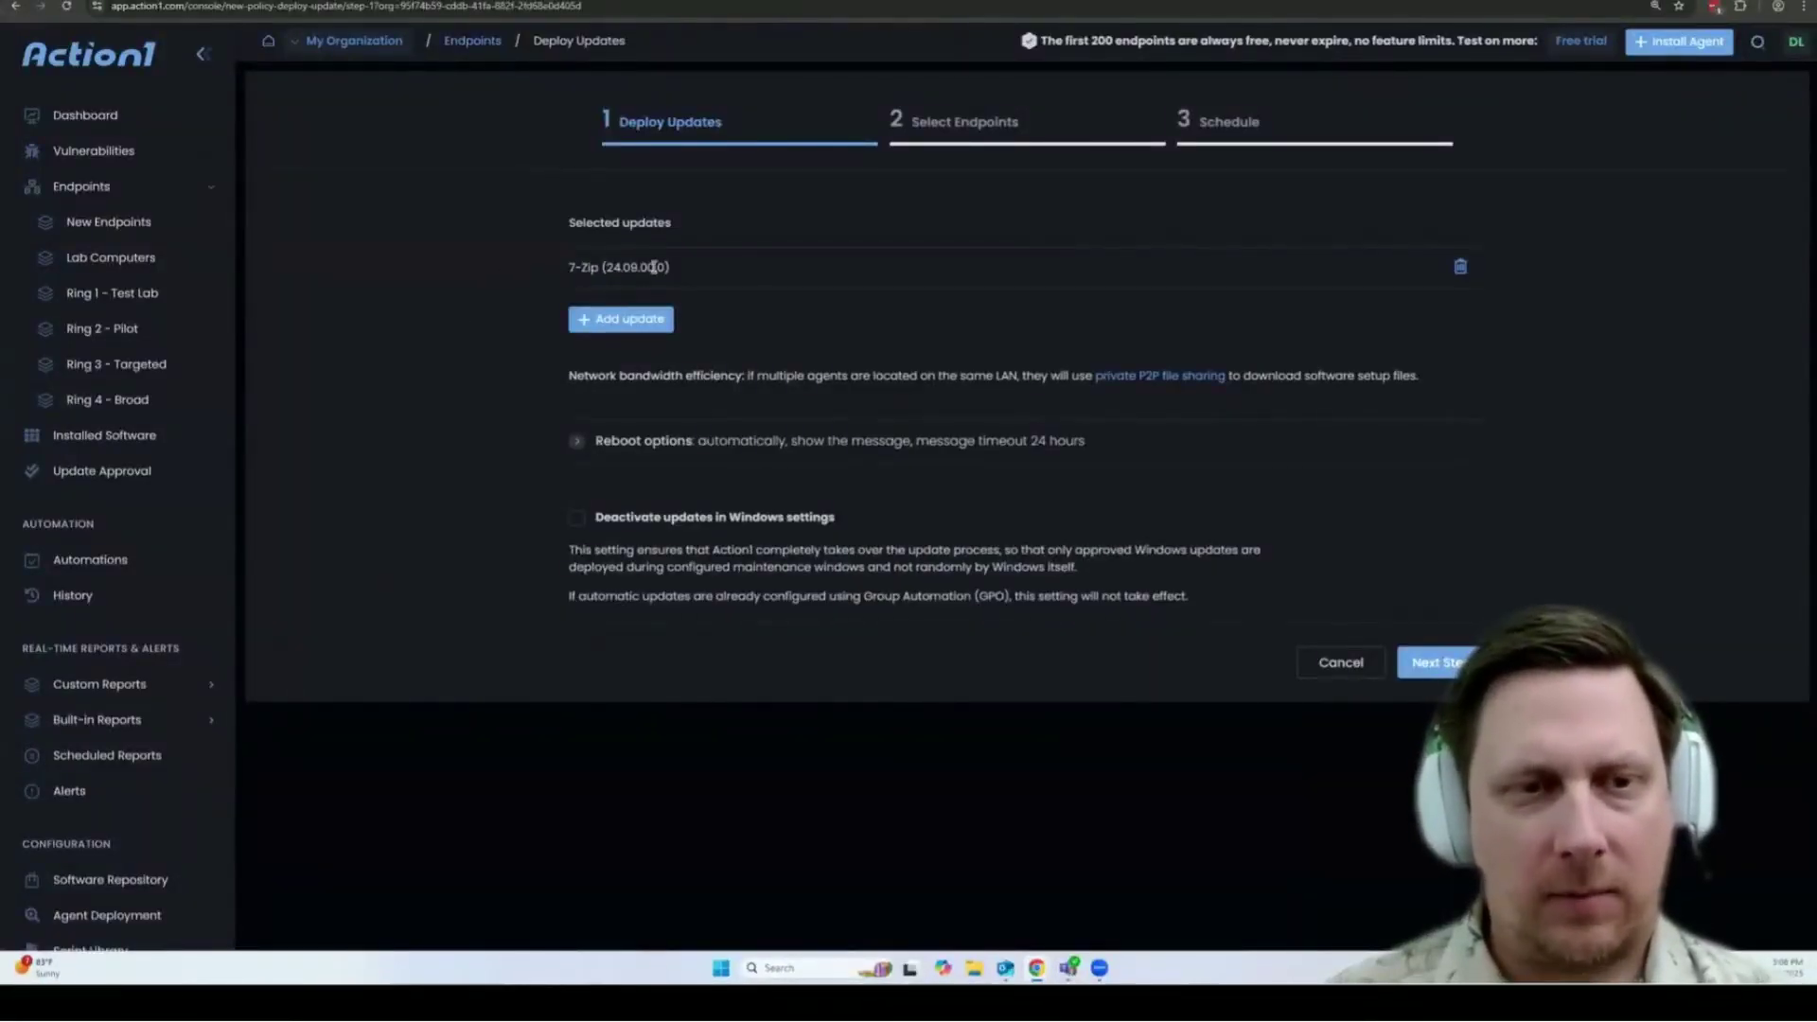
left_click(576, 441)
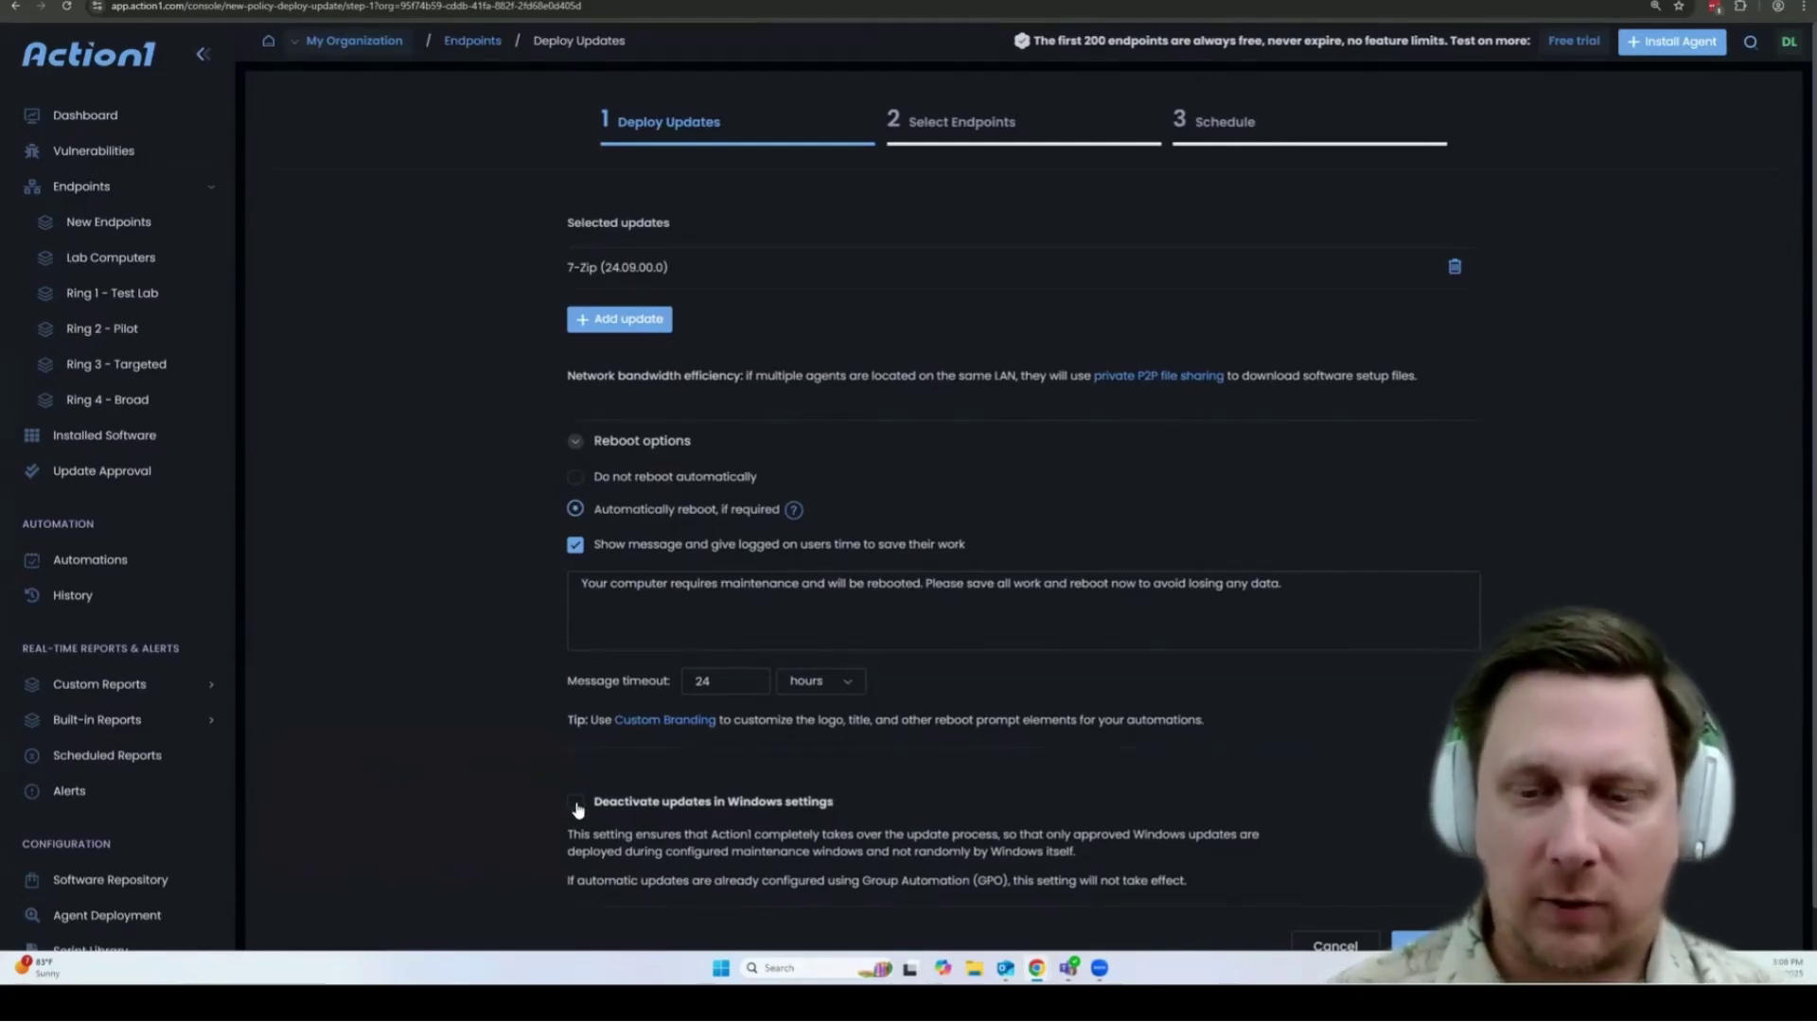
left_click(913, 140)
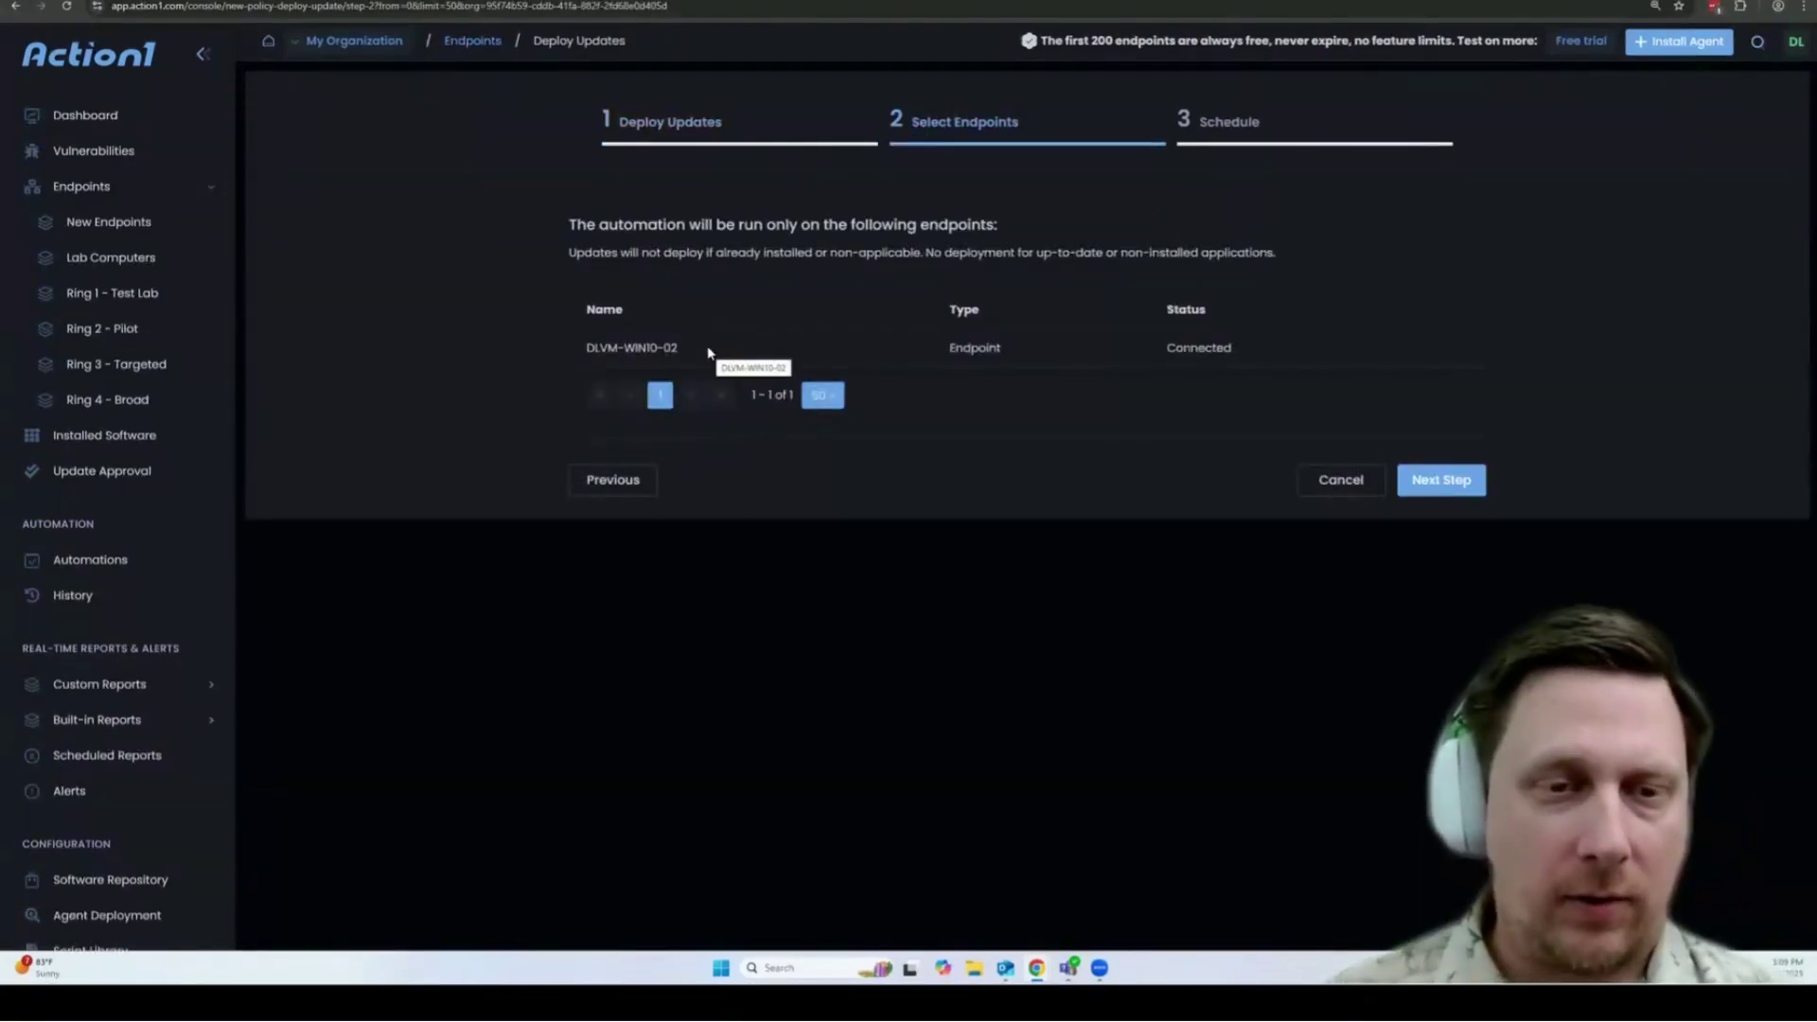
Step: Advance to the schedule step, then cancel the 7-Zip deployment back to the endpoints list
left_click(1208, 126)
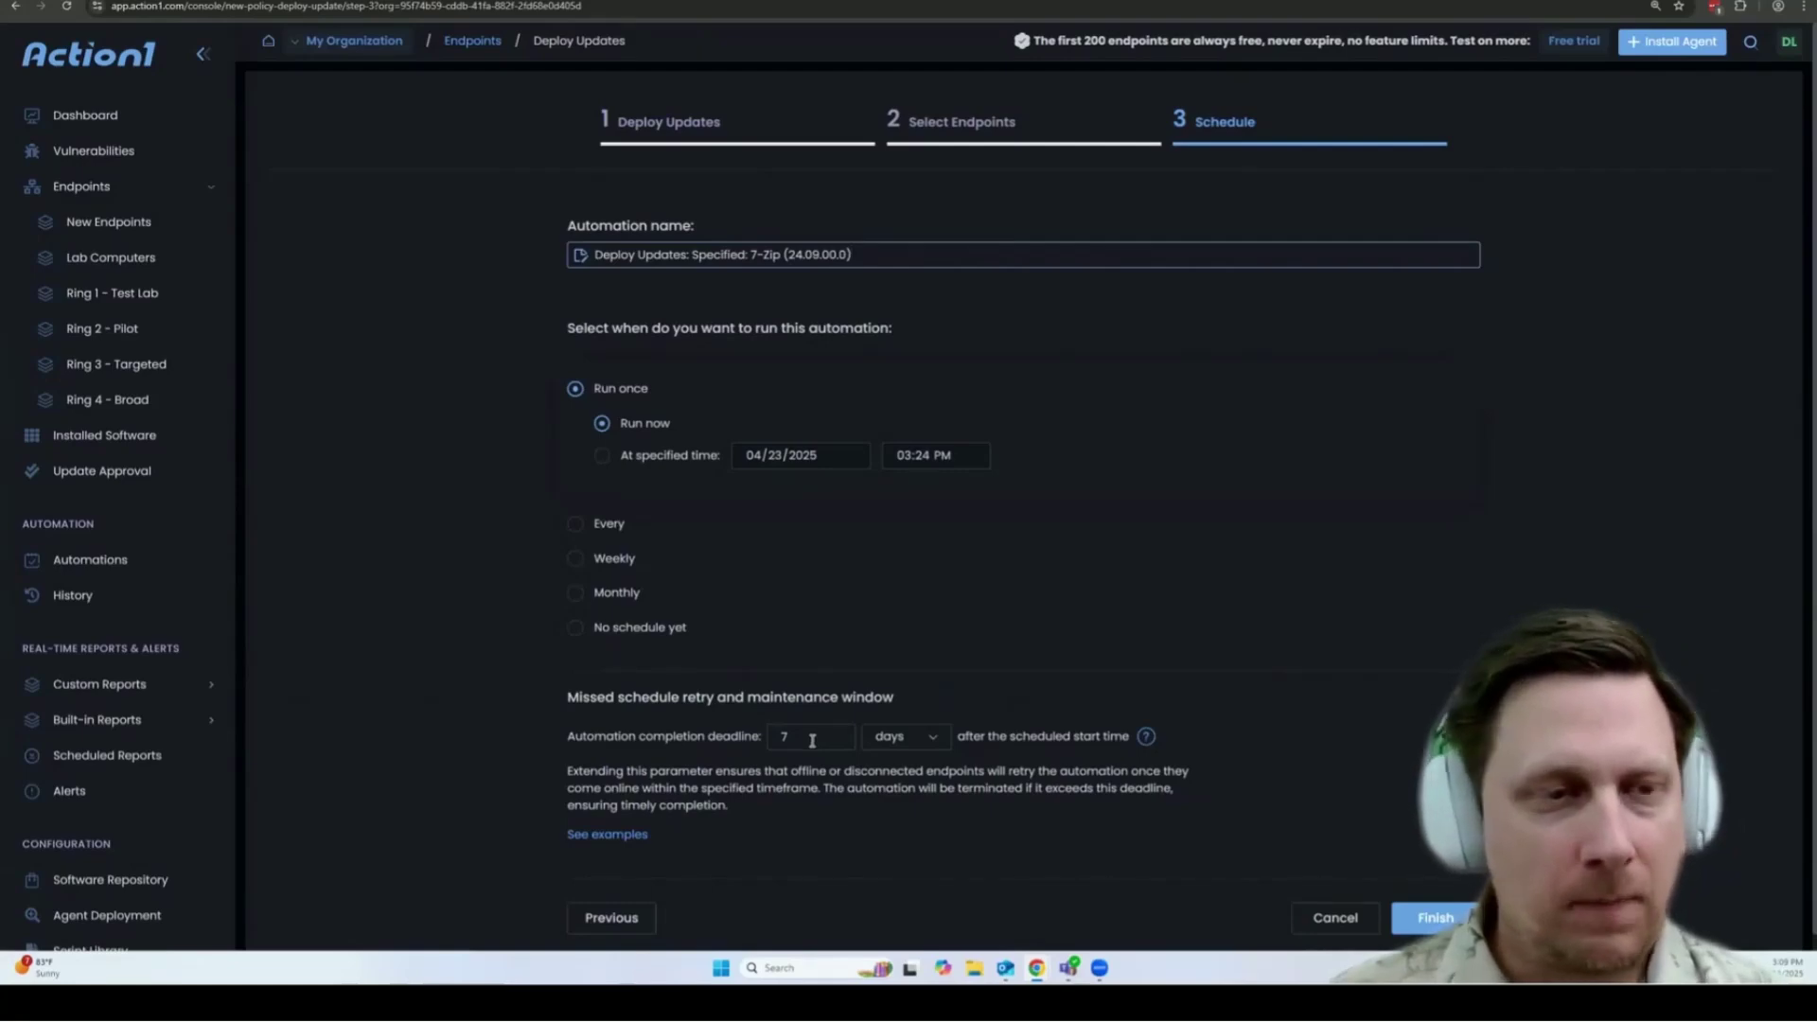
left_click(1322, 916)
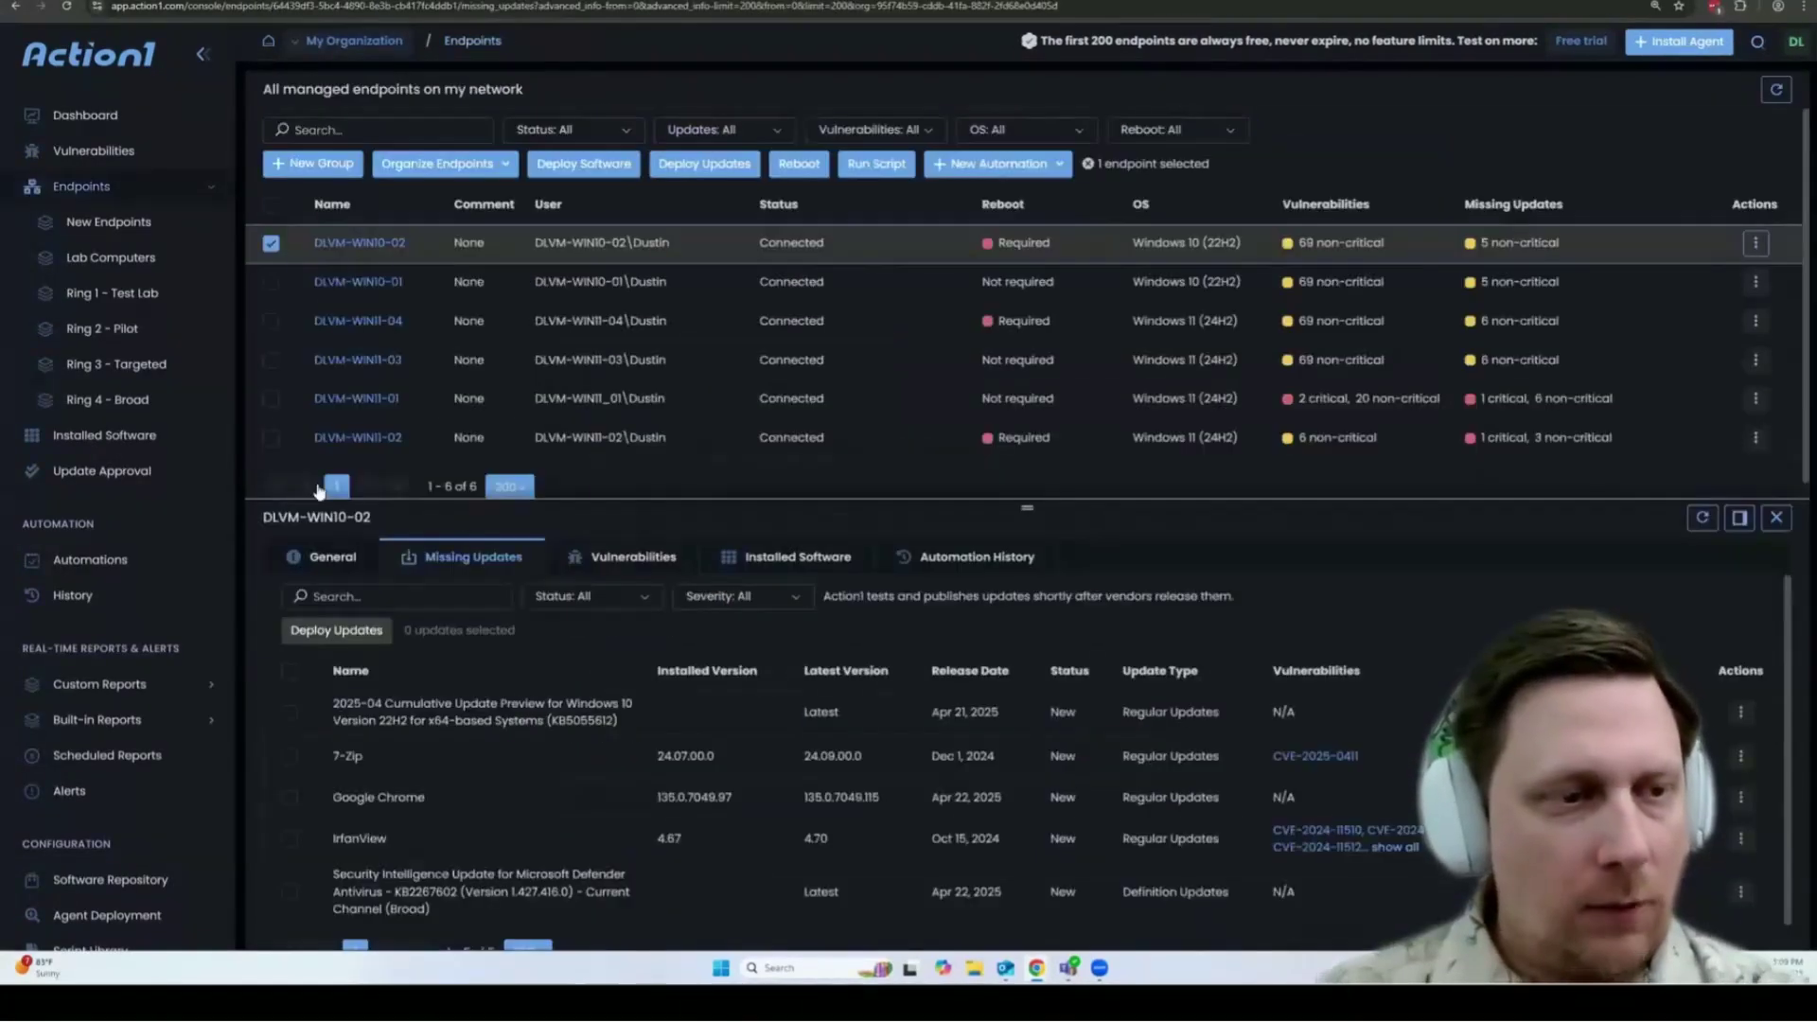
Step: Open the Installed Software inventory and select the first Google Chrome entry
left_click(53, 443)
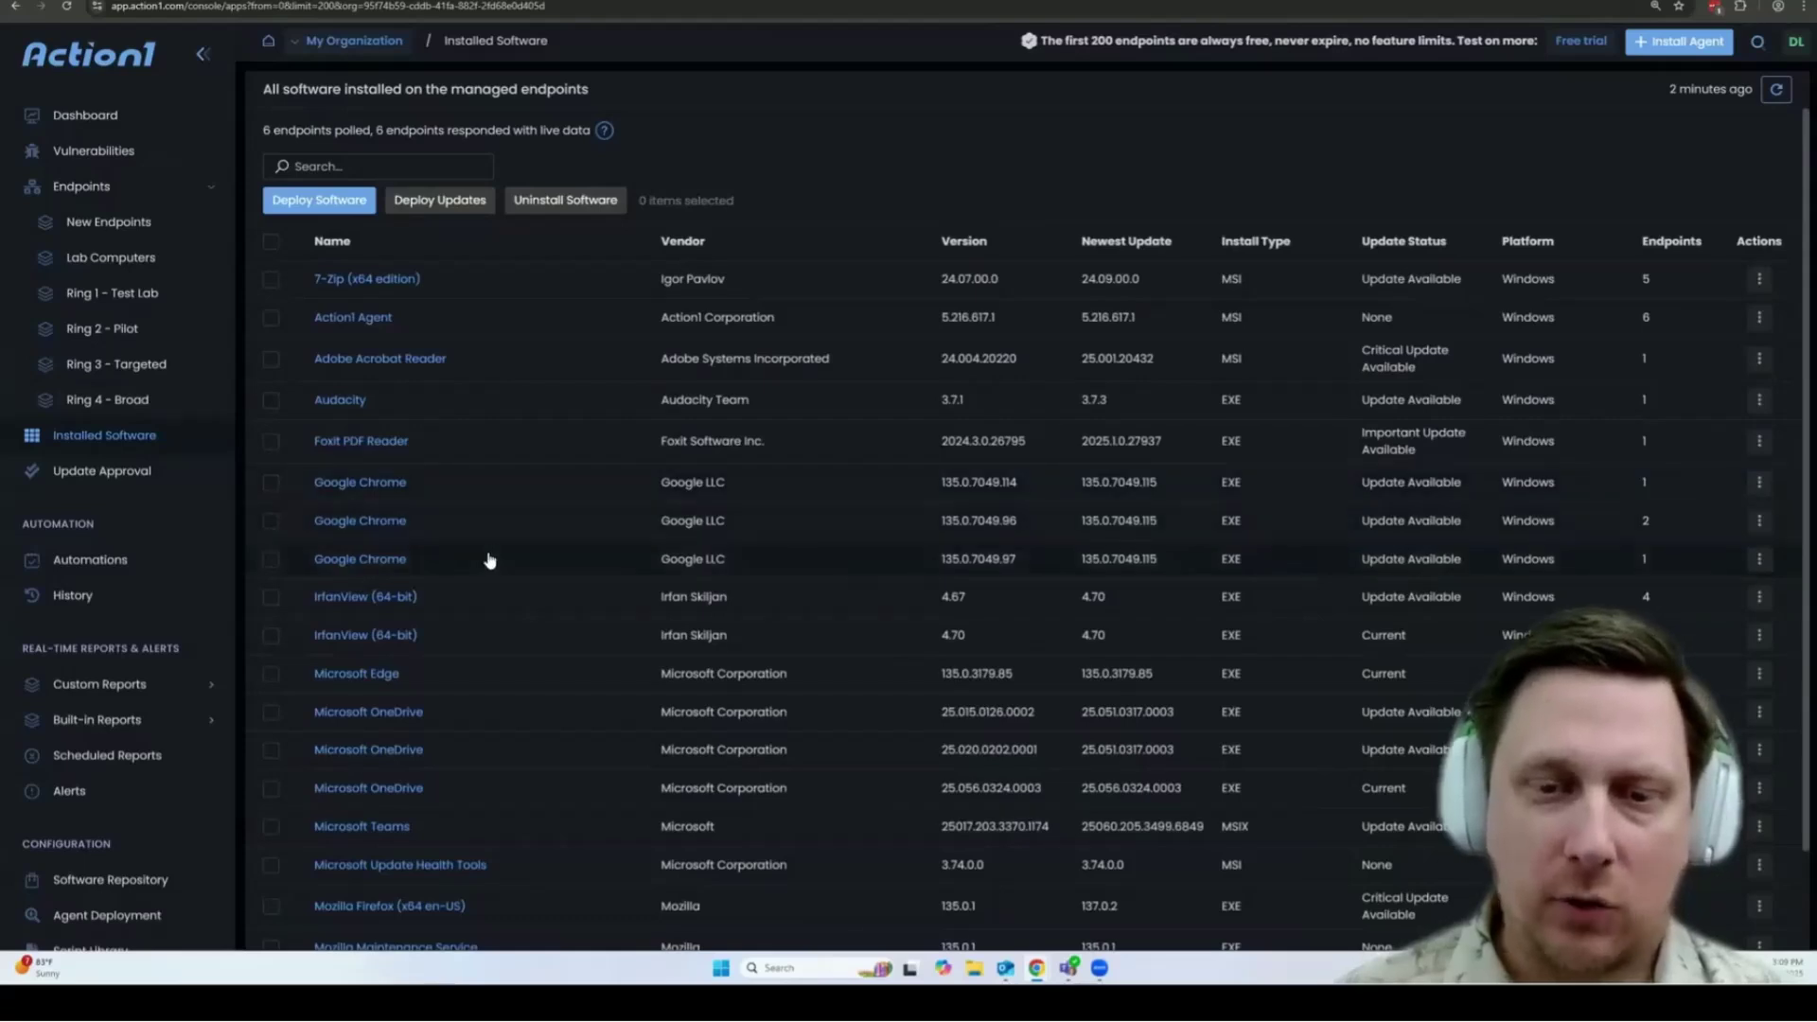
left_click(271, 484)
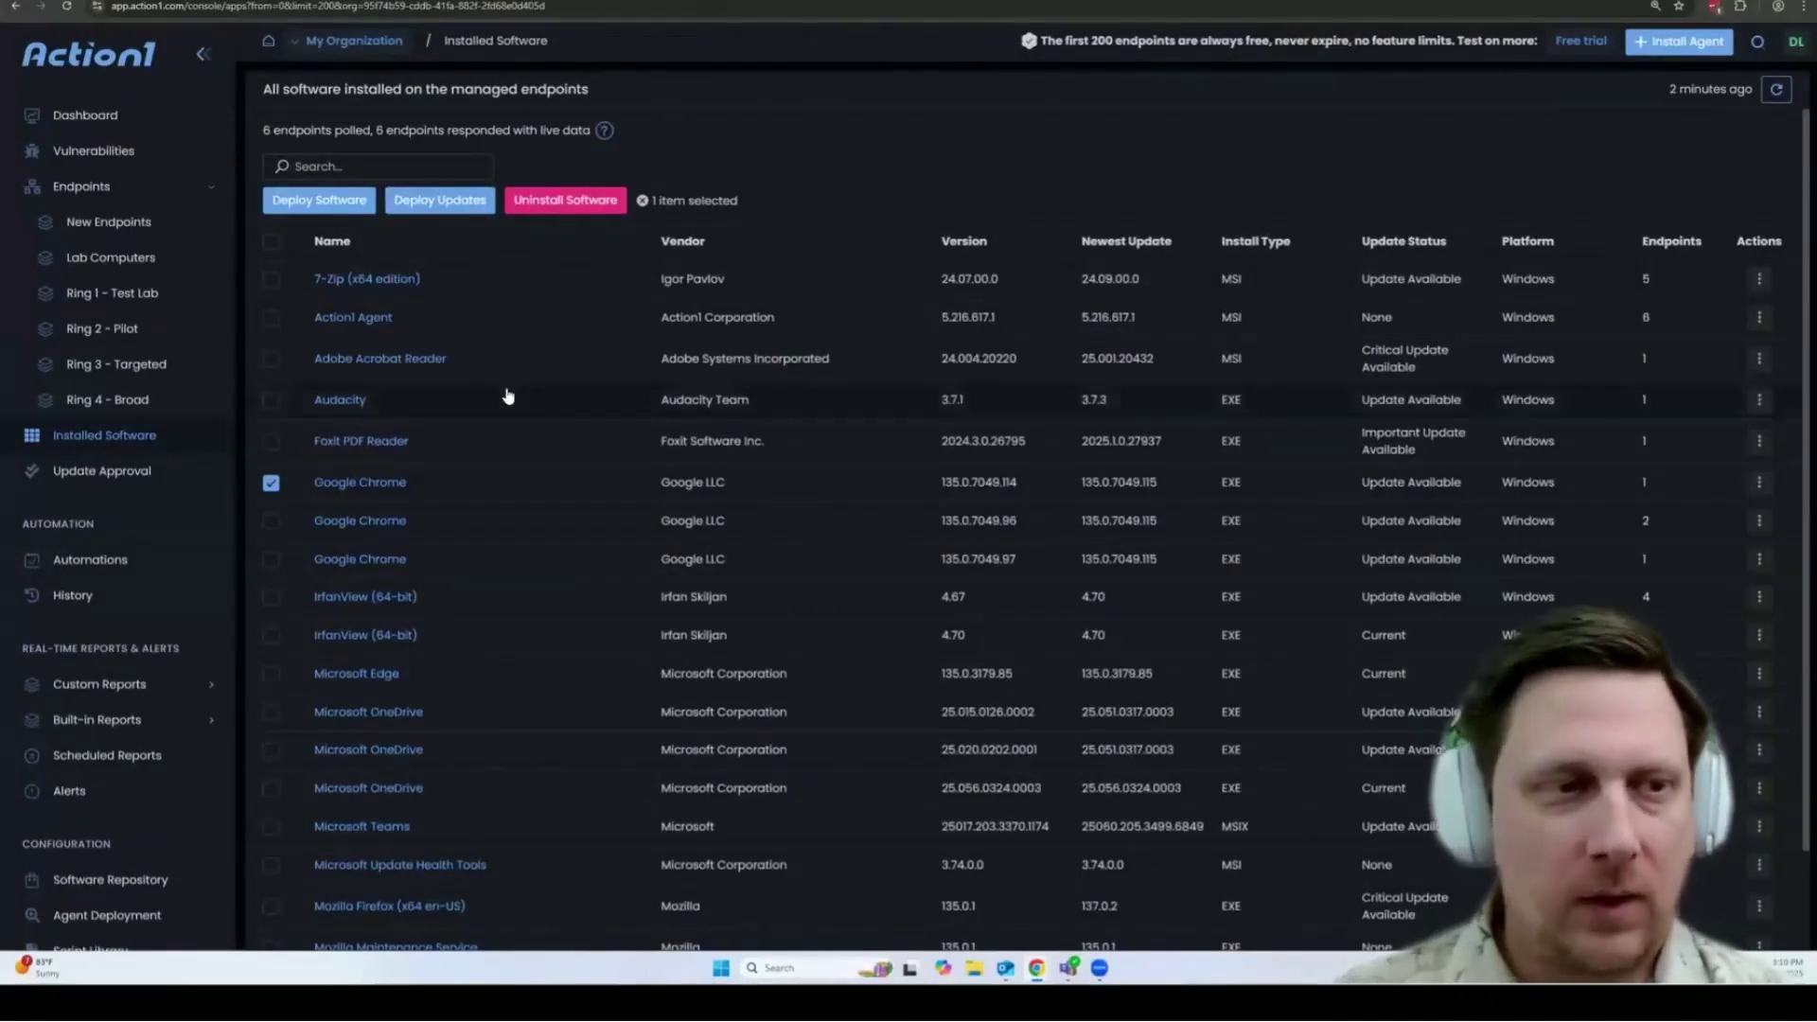
Step: Select CVE-2024-11510 in Vulnerabilities and review its affected IrfanView software and details (CVSS 7.8)
left_click(90, 156)
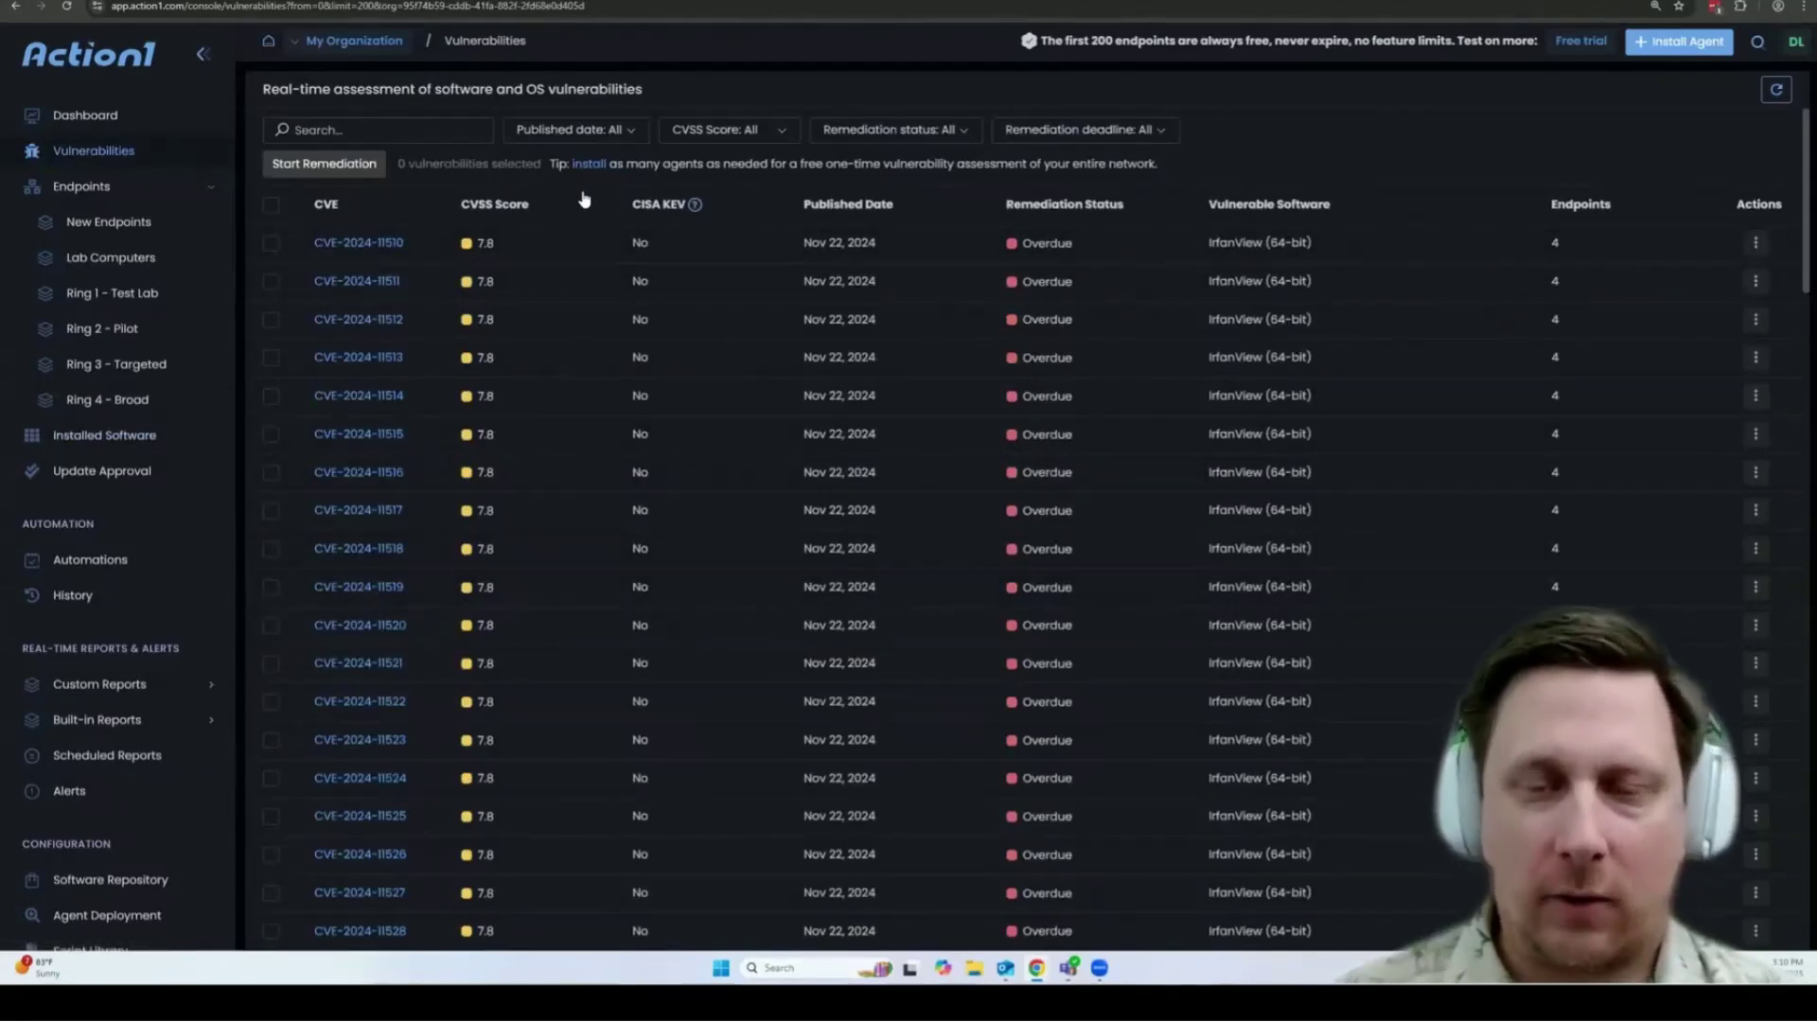
left_click(393, 248)
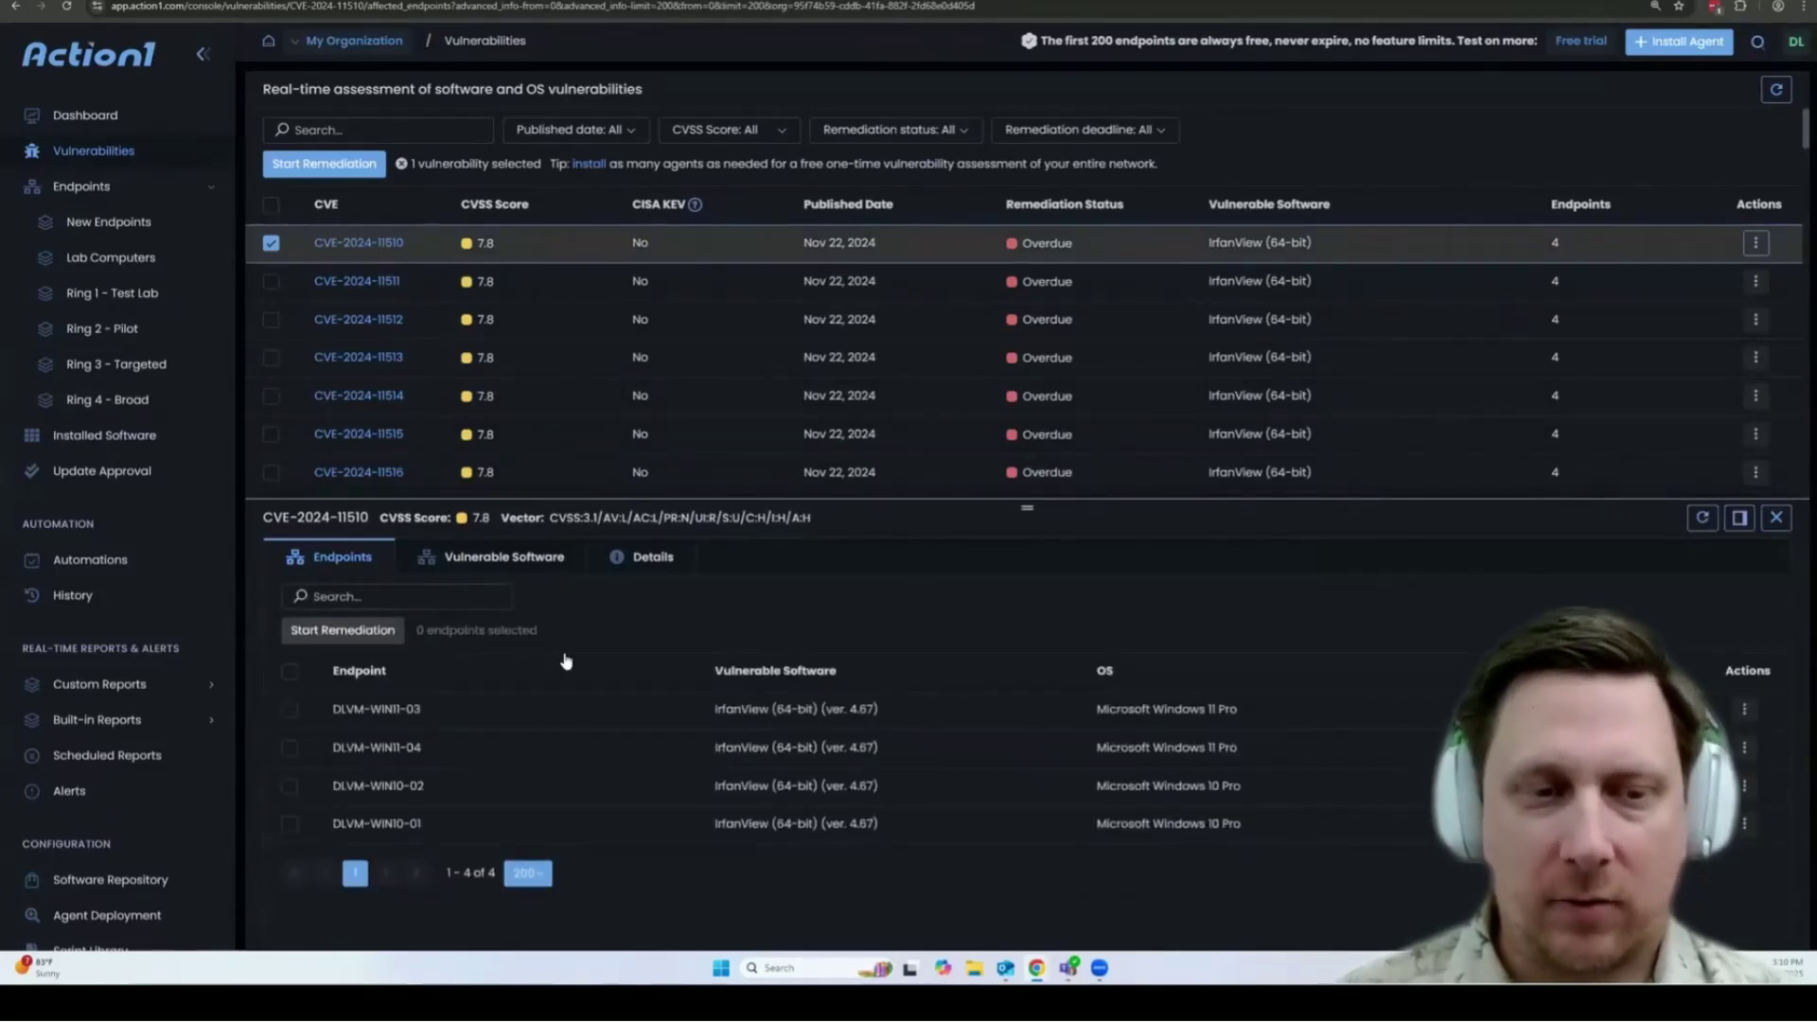
left_click(558, 568)
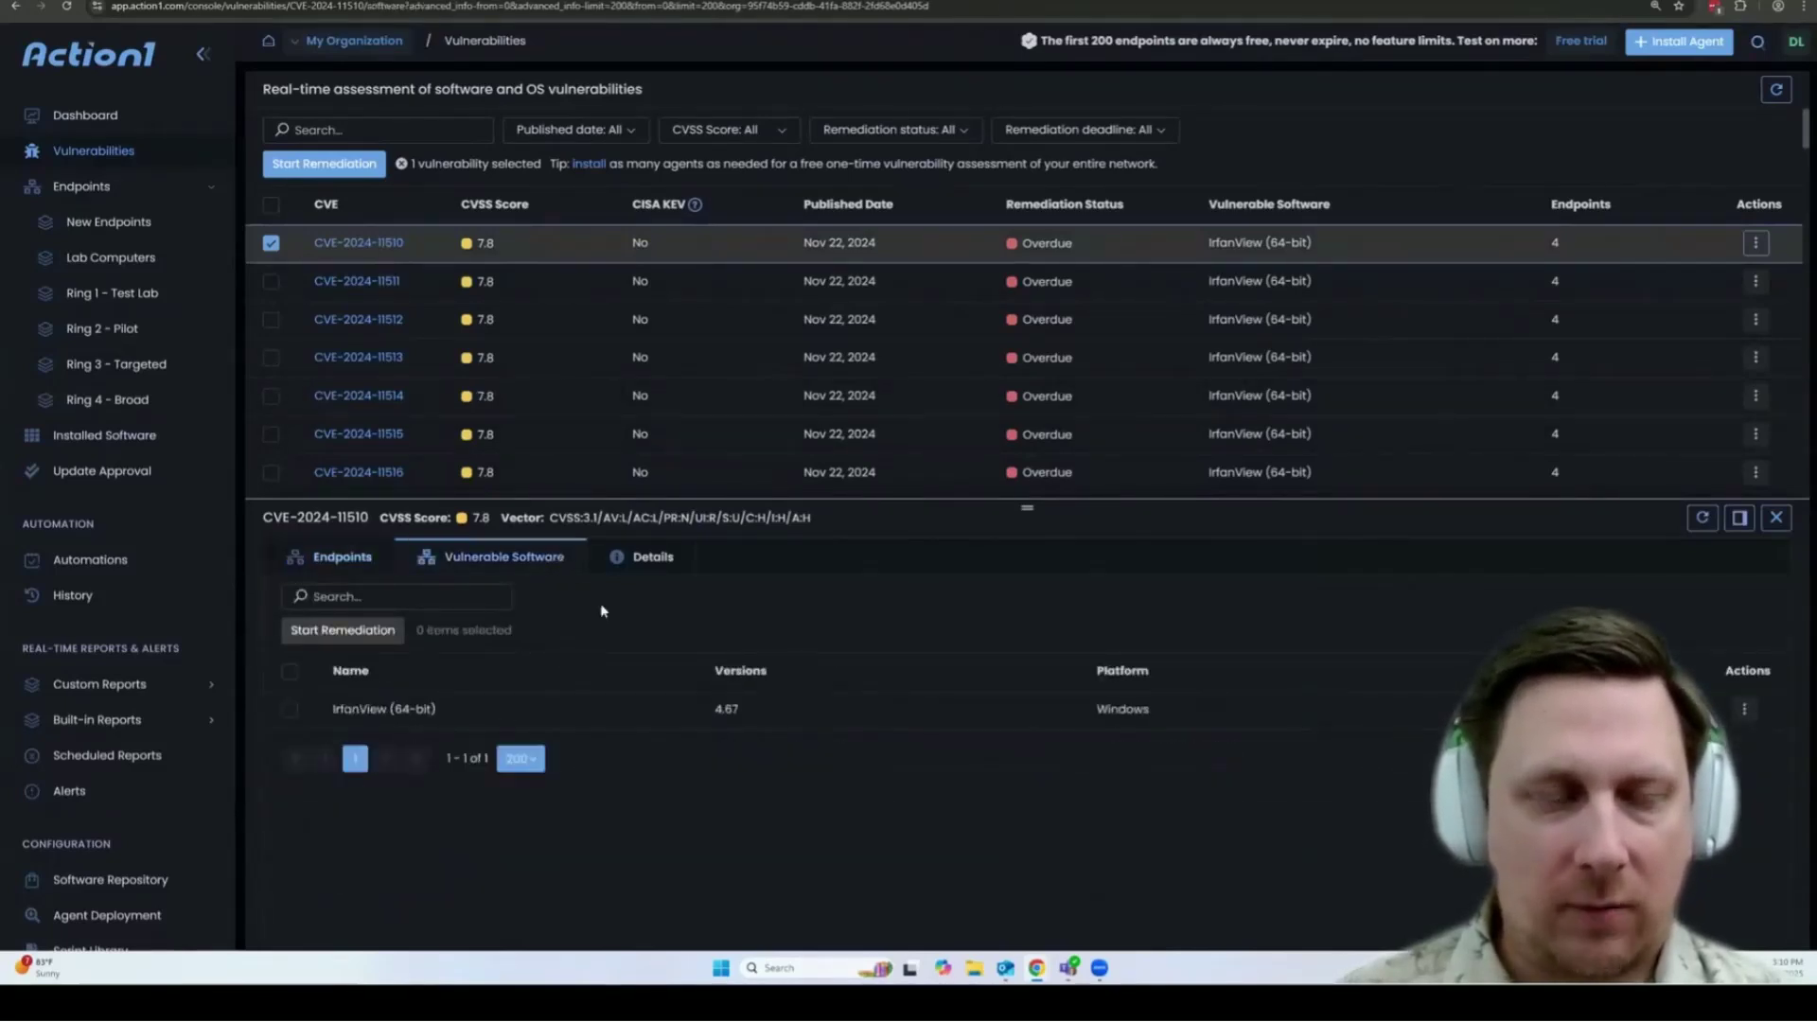
left_click(633, 564)
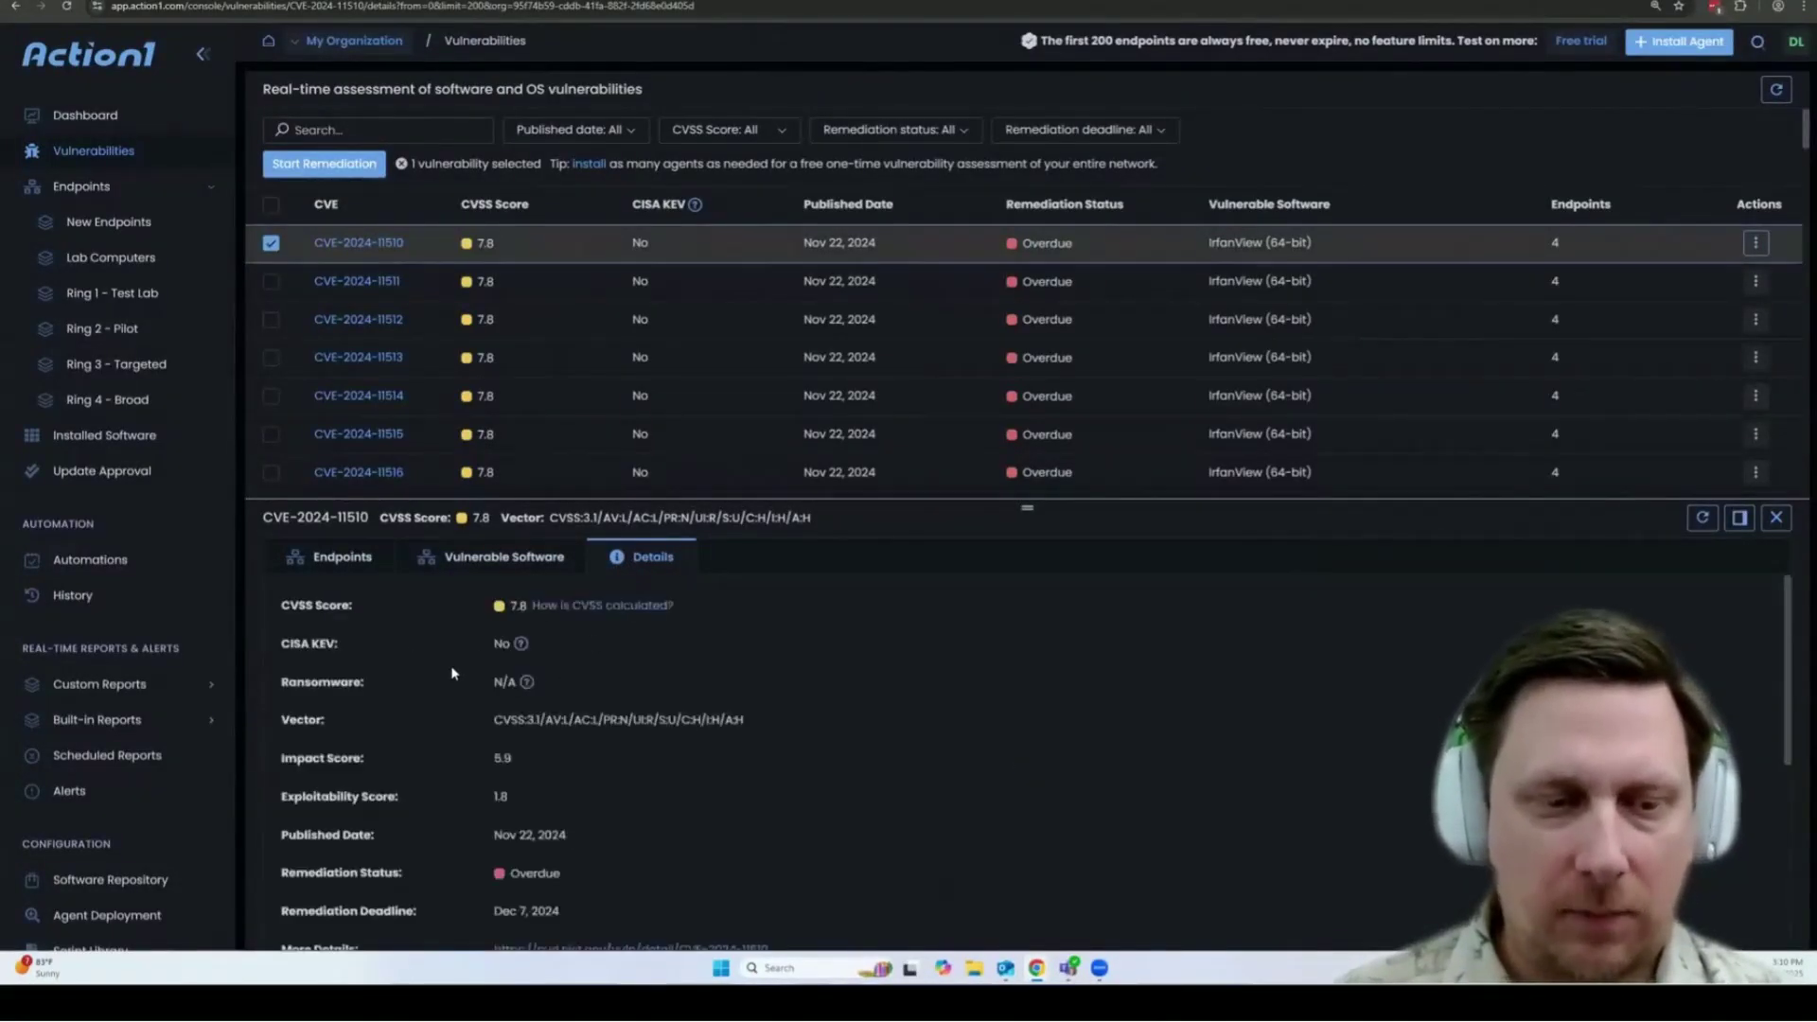
scroll(453, 747, "down", 2)
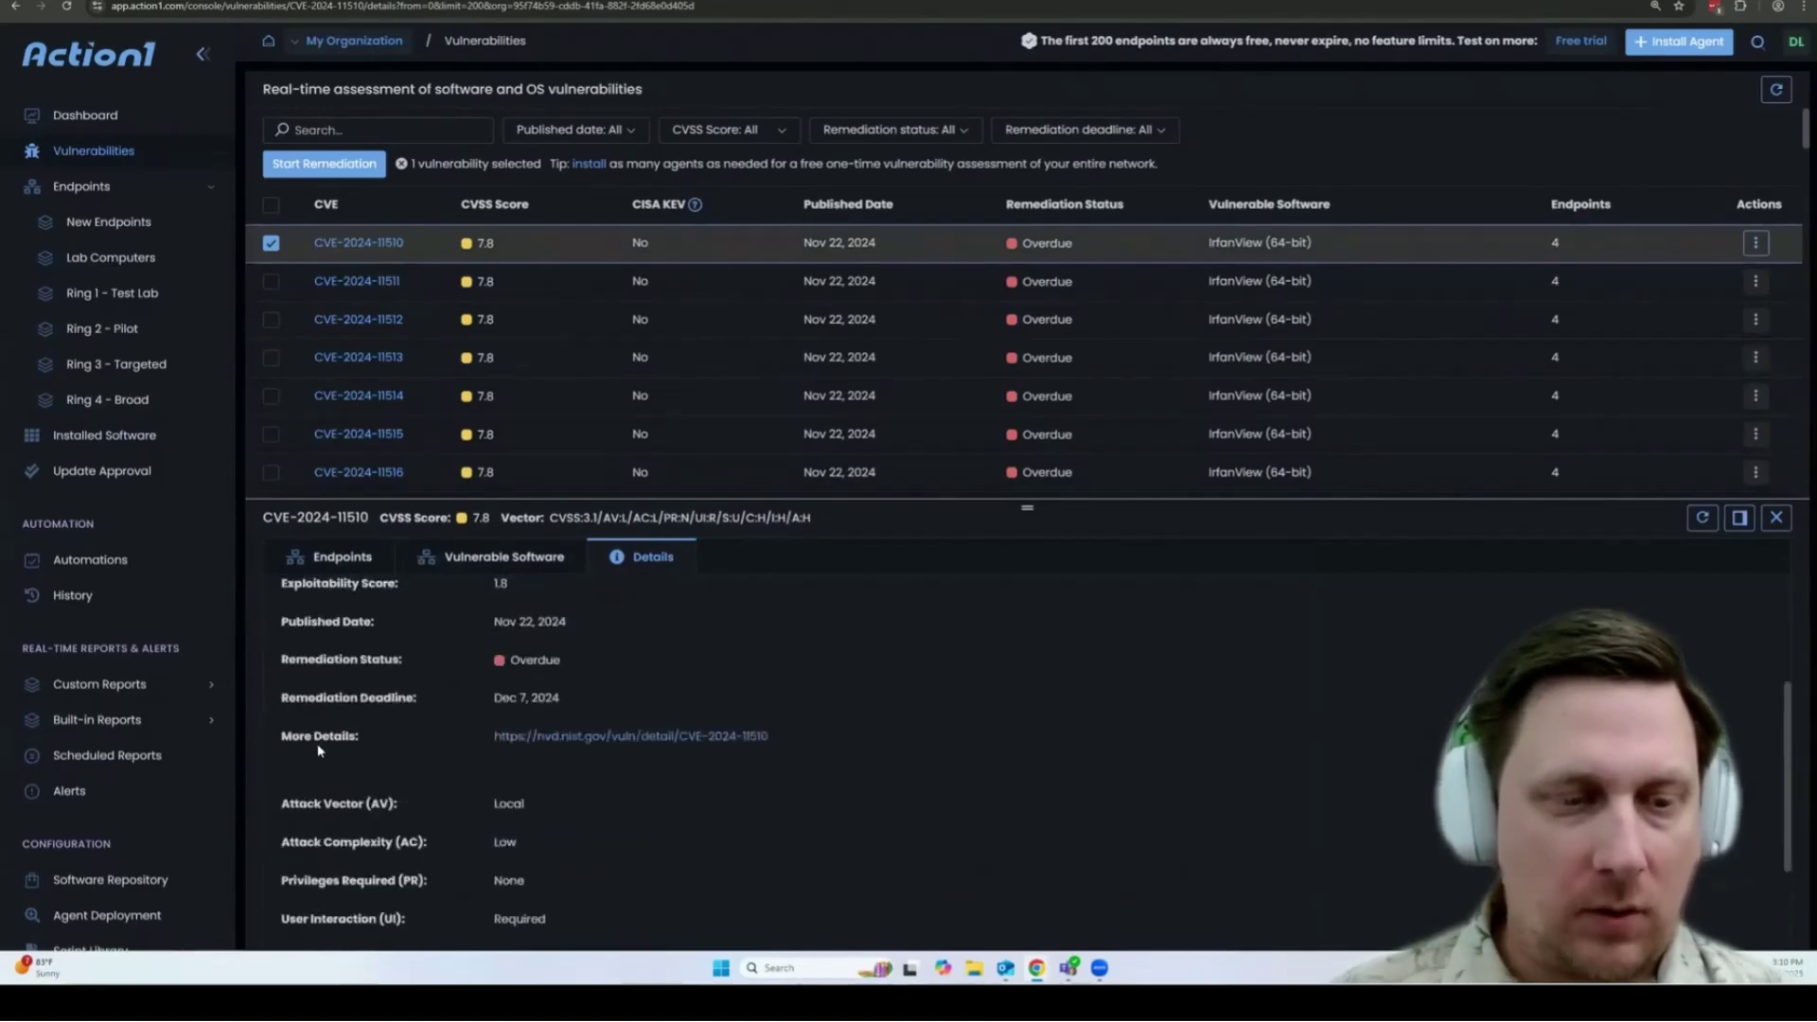
Step: Read the NVD entry for CVE-2024-11510 (CWE-787, CWE-121), then return to Action1
left_click(624, 735)
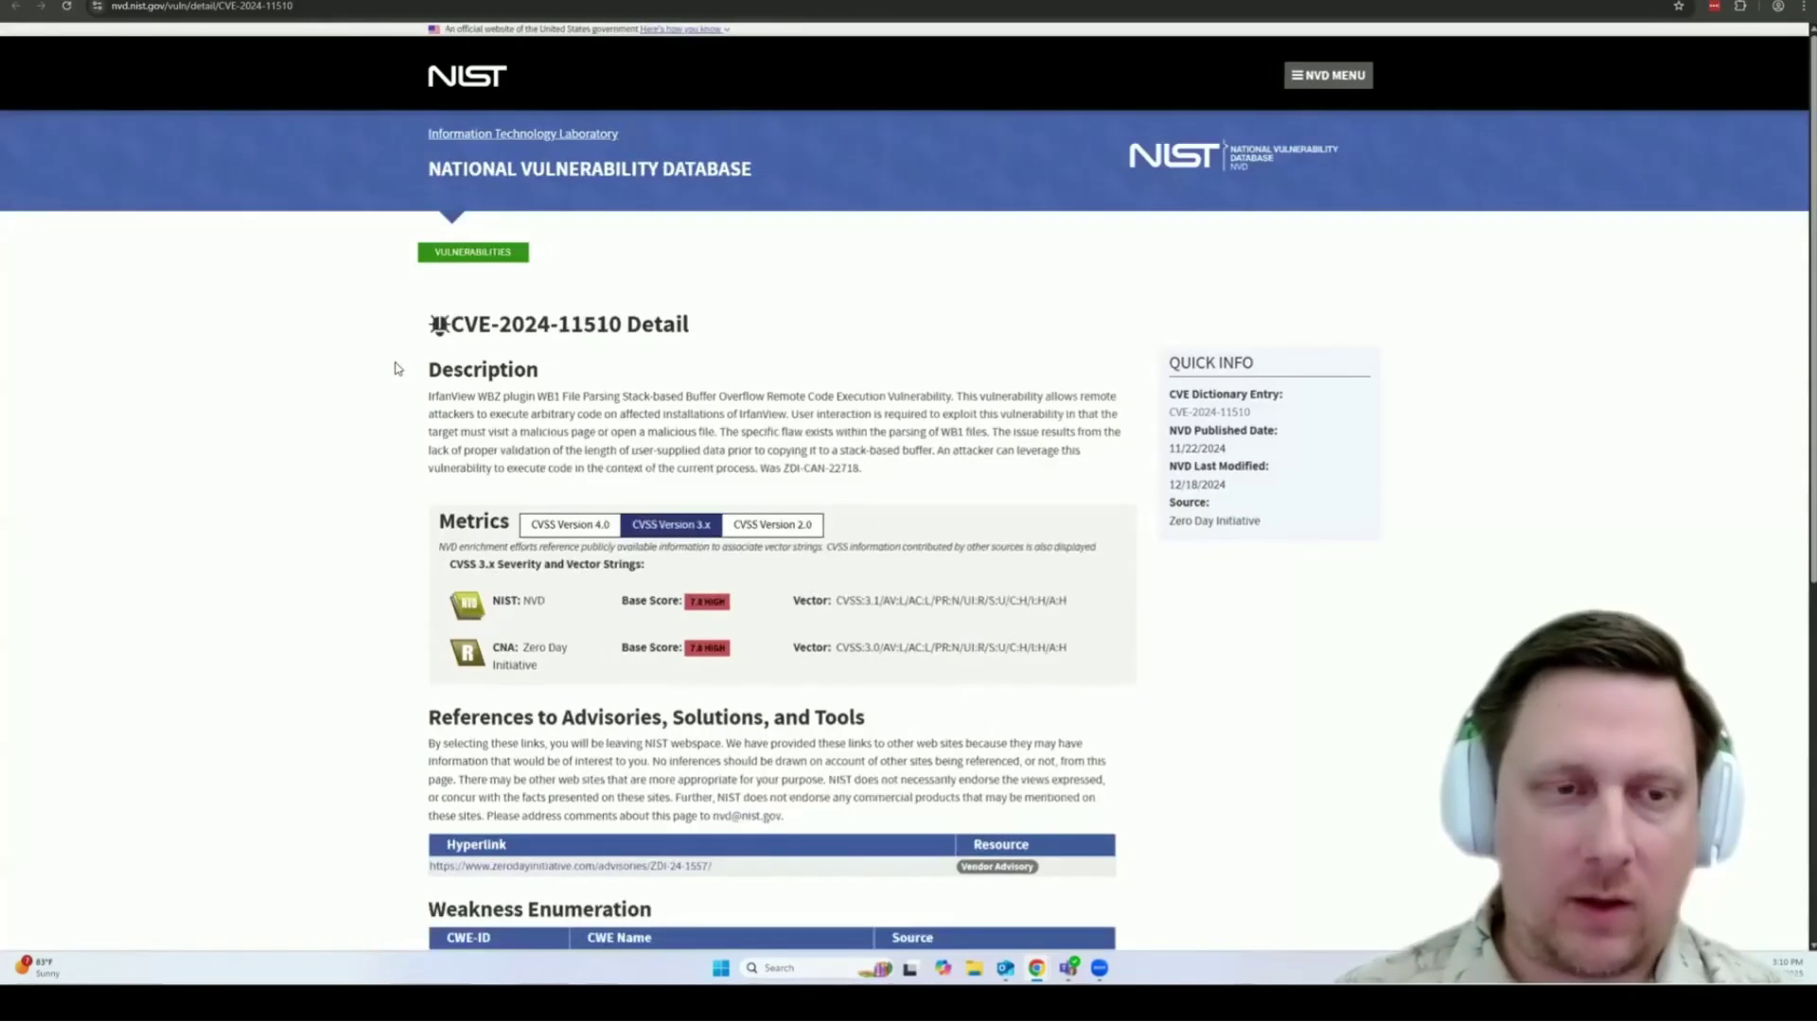
scroll(396, 397, "down", 5)
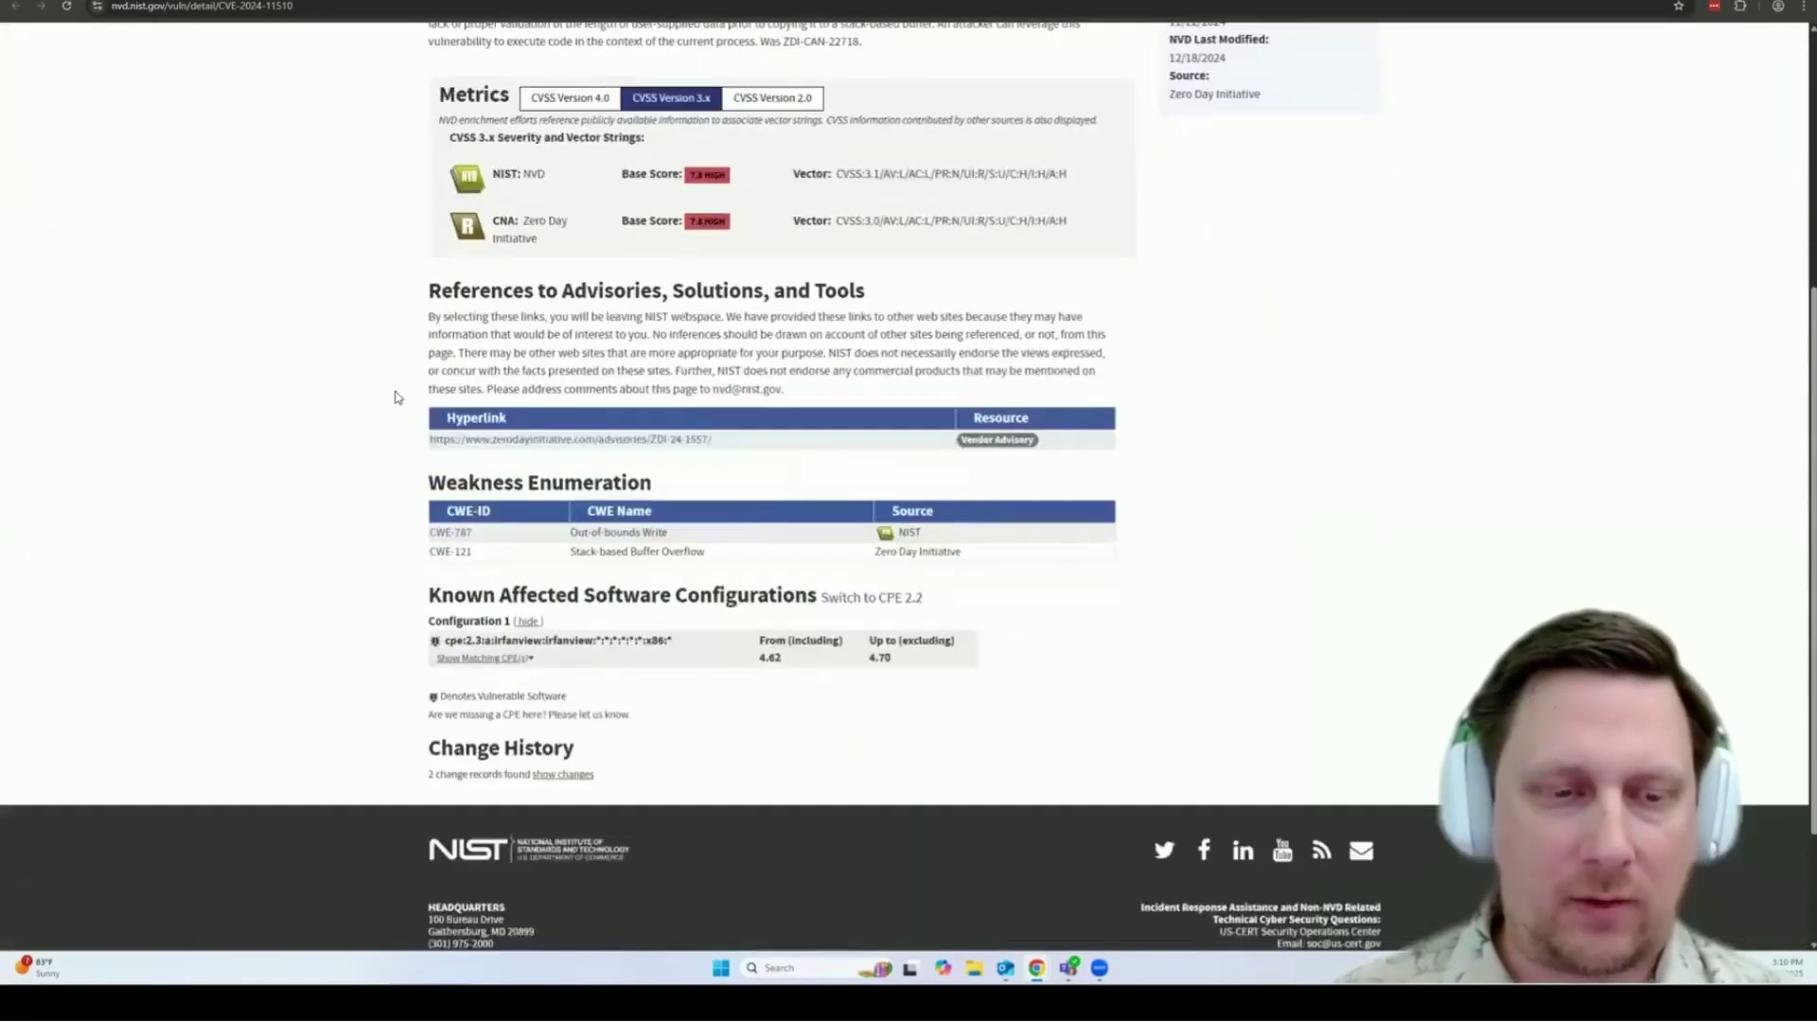
scroll(395, 397, "up", 5)
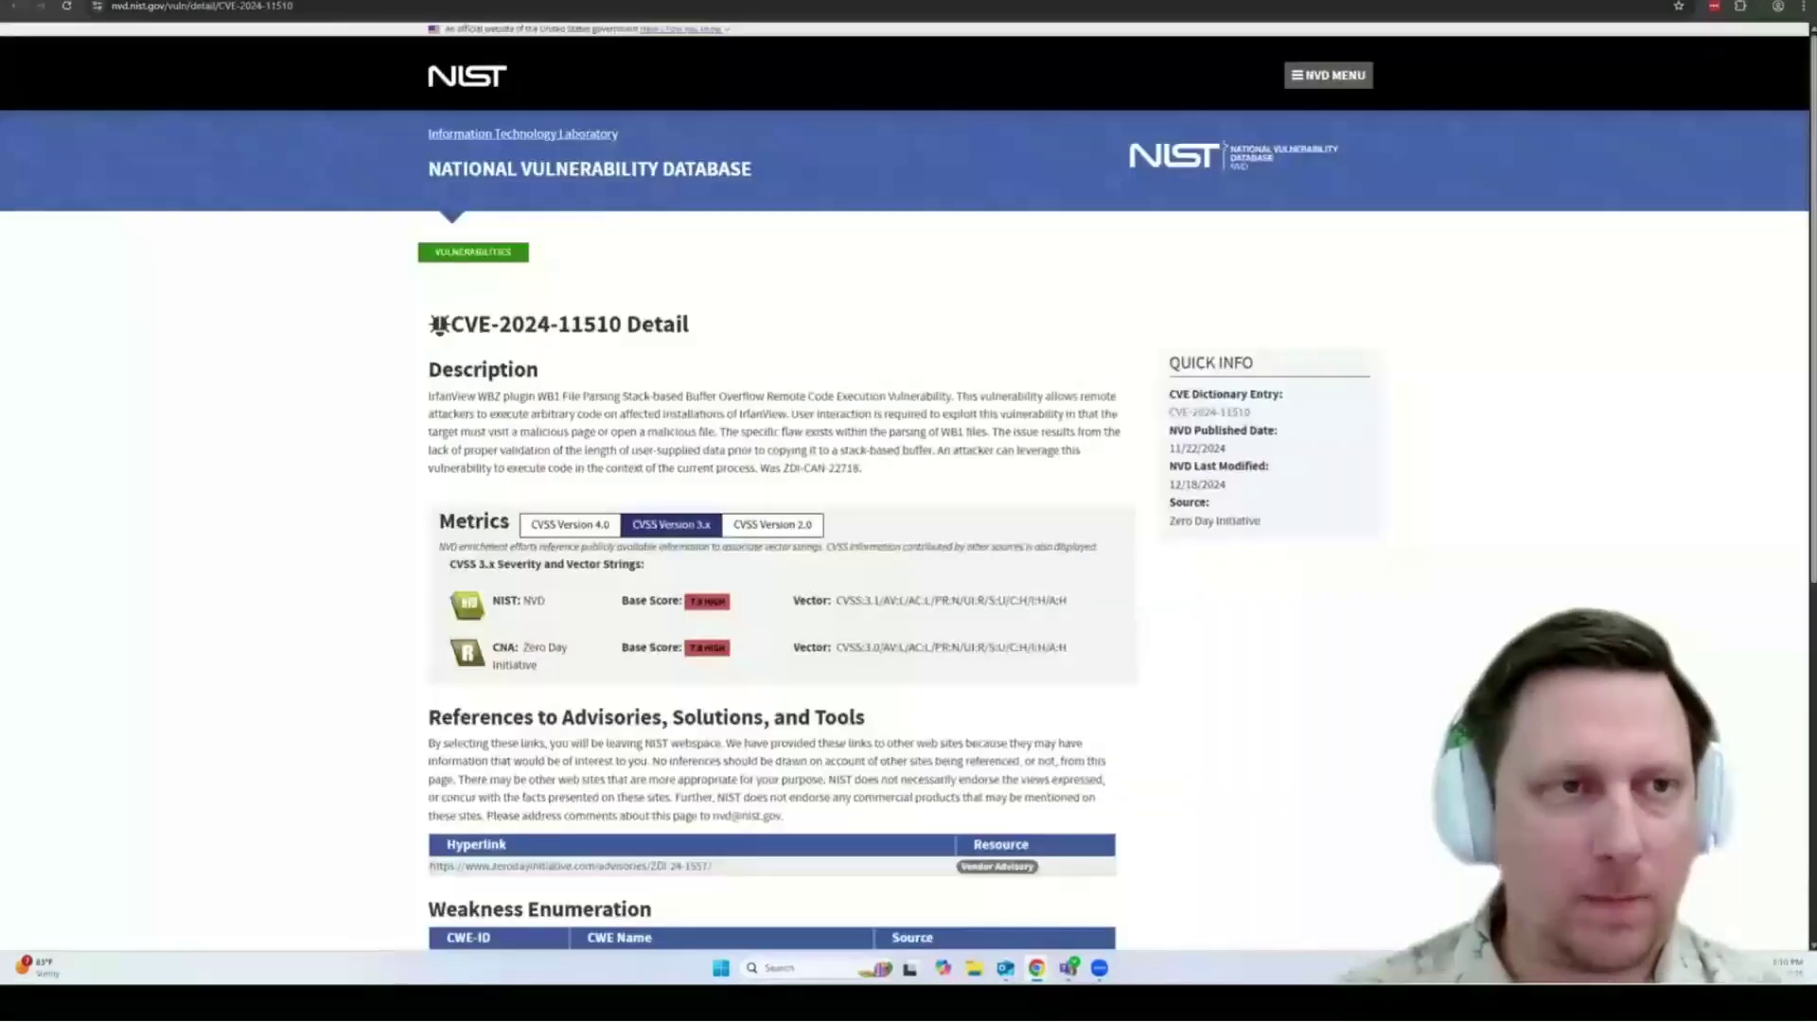
key("ctrl+w")
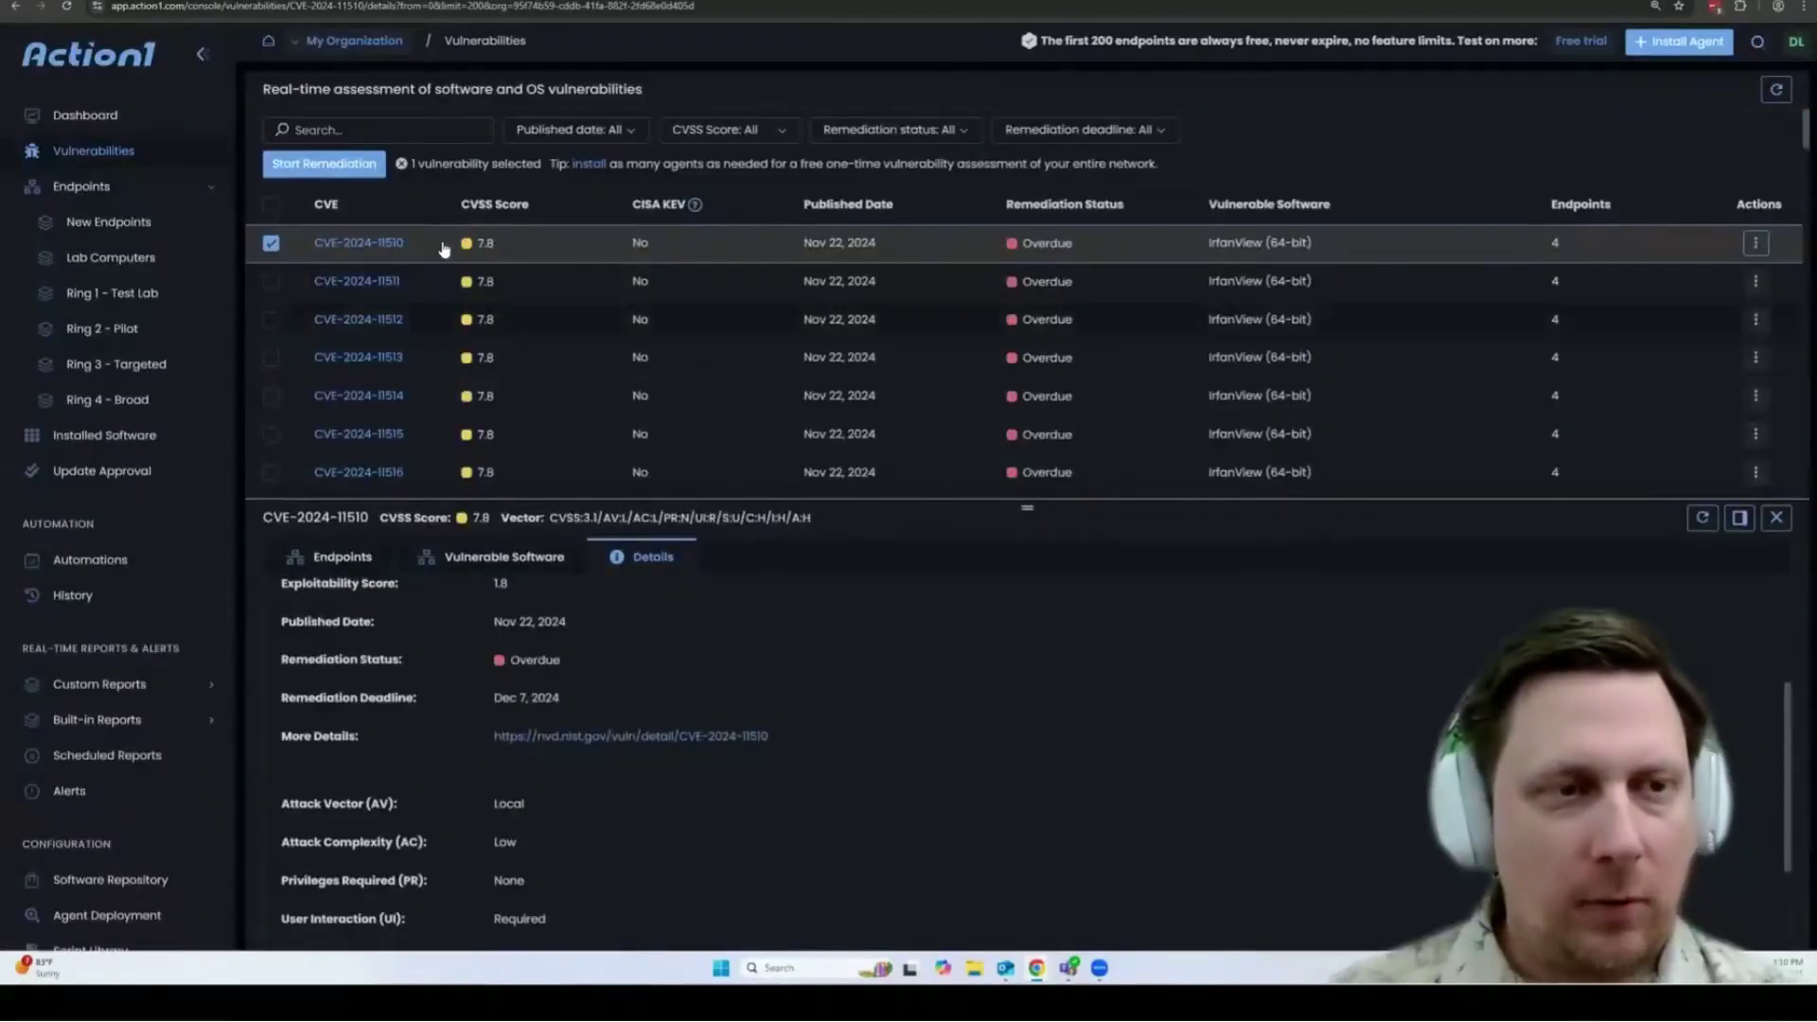
Step: Start remediating CVE-2024-11510 by deploying the IrfanView (64-bit) 4.70 update
left_click(355, 167)
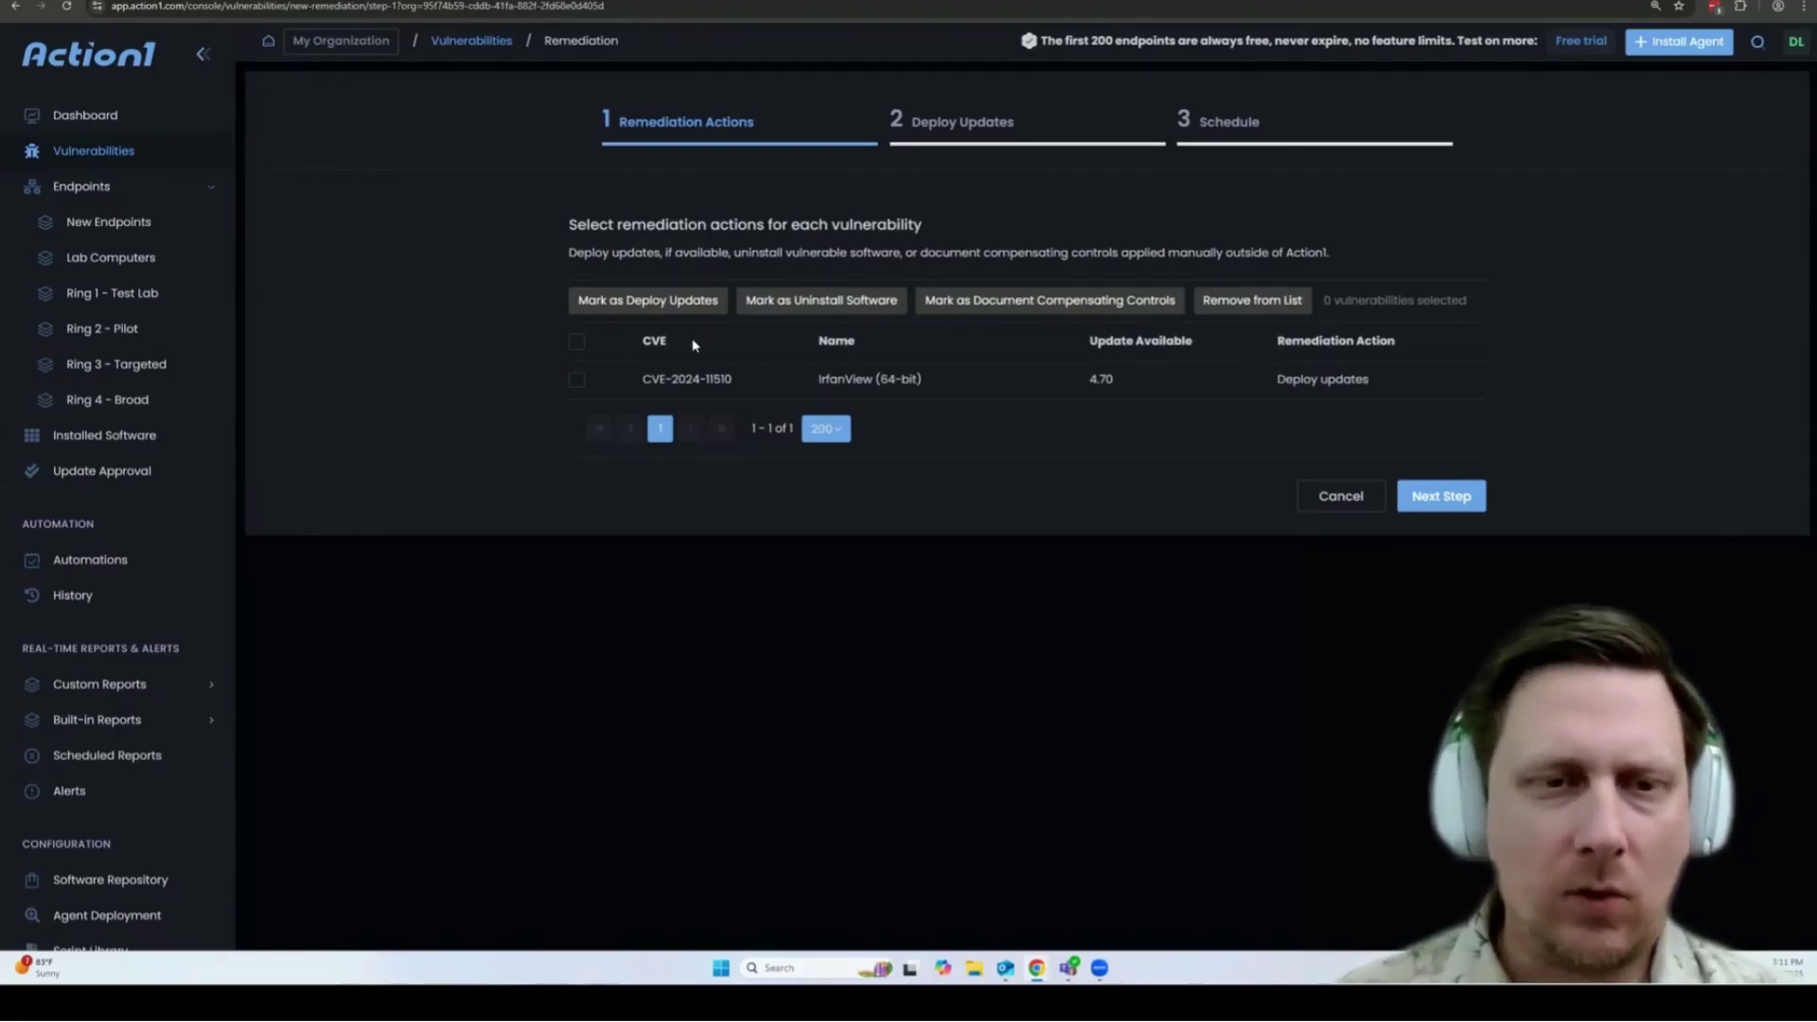
Step: Select CVE-2024-11510 for remediation, keep the All endpoint group as target, and advance to scheduling
left_click(577, 379)
left_click(933, 135)
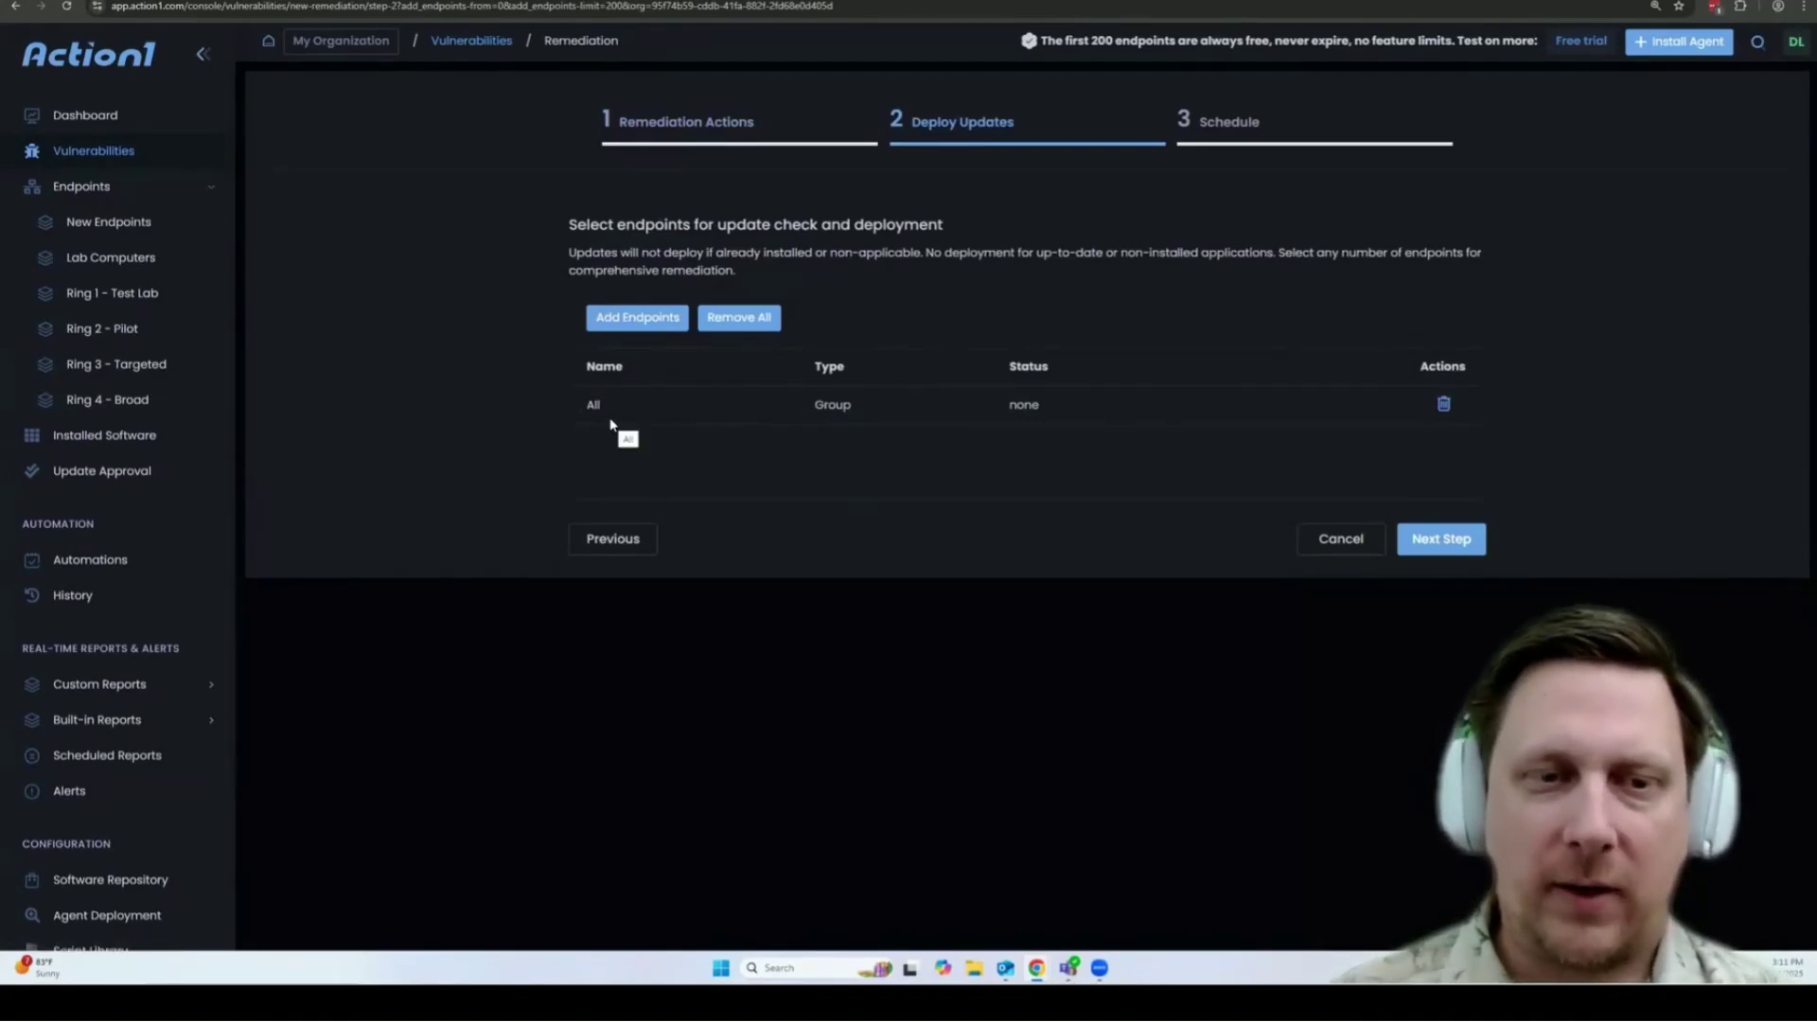
left_click(668, 323)
left_click(771, 433)
left_click(684, 583)
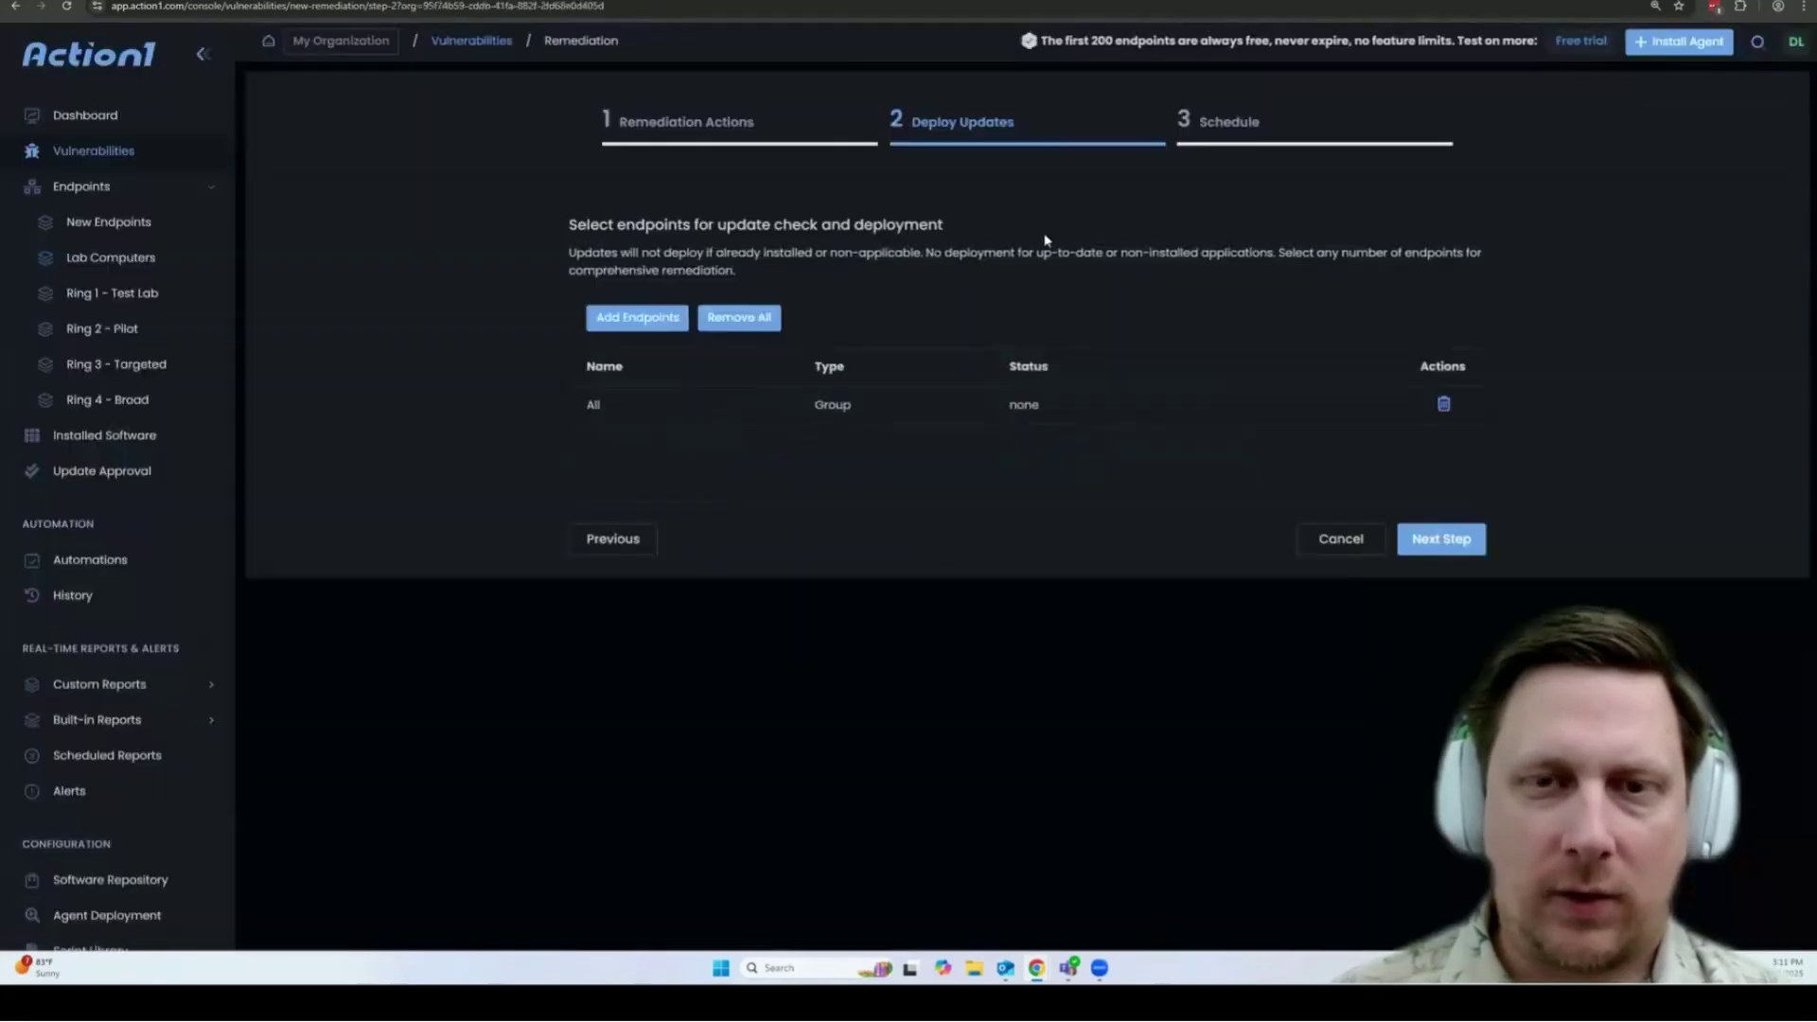
left_click(1202, 132)
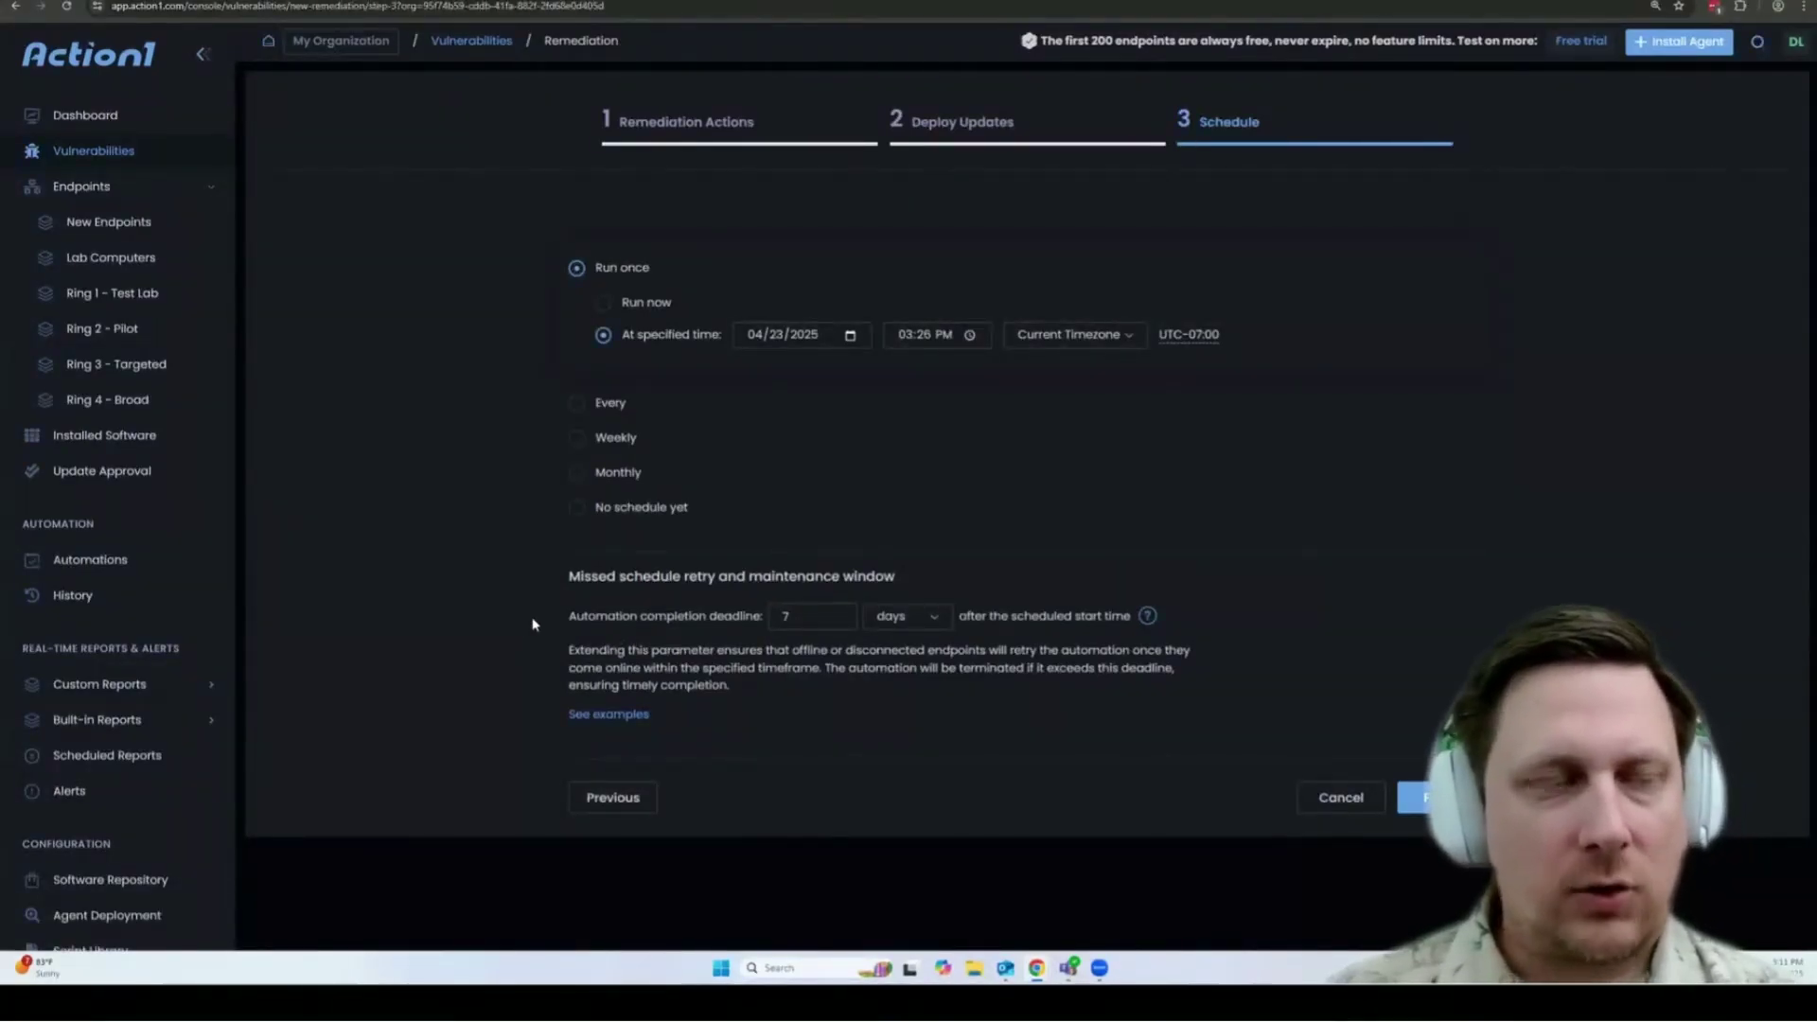
Step: Return to the Dashboard to view the endpoint, vulnerability and missing-update summaries
left_click(196, 127)
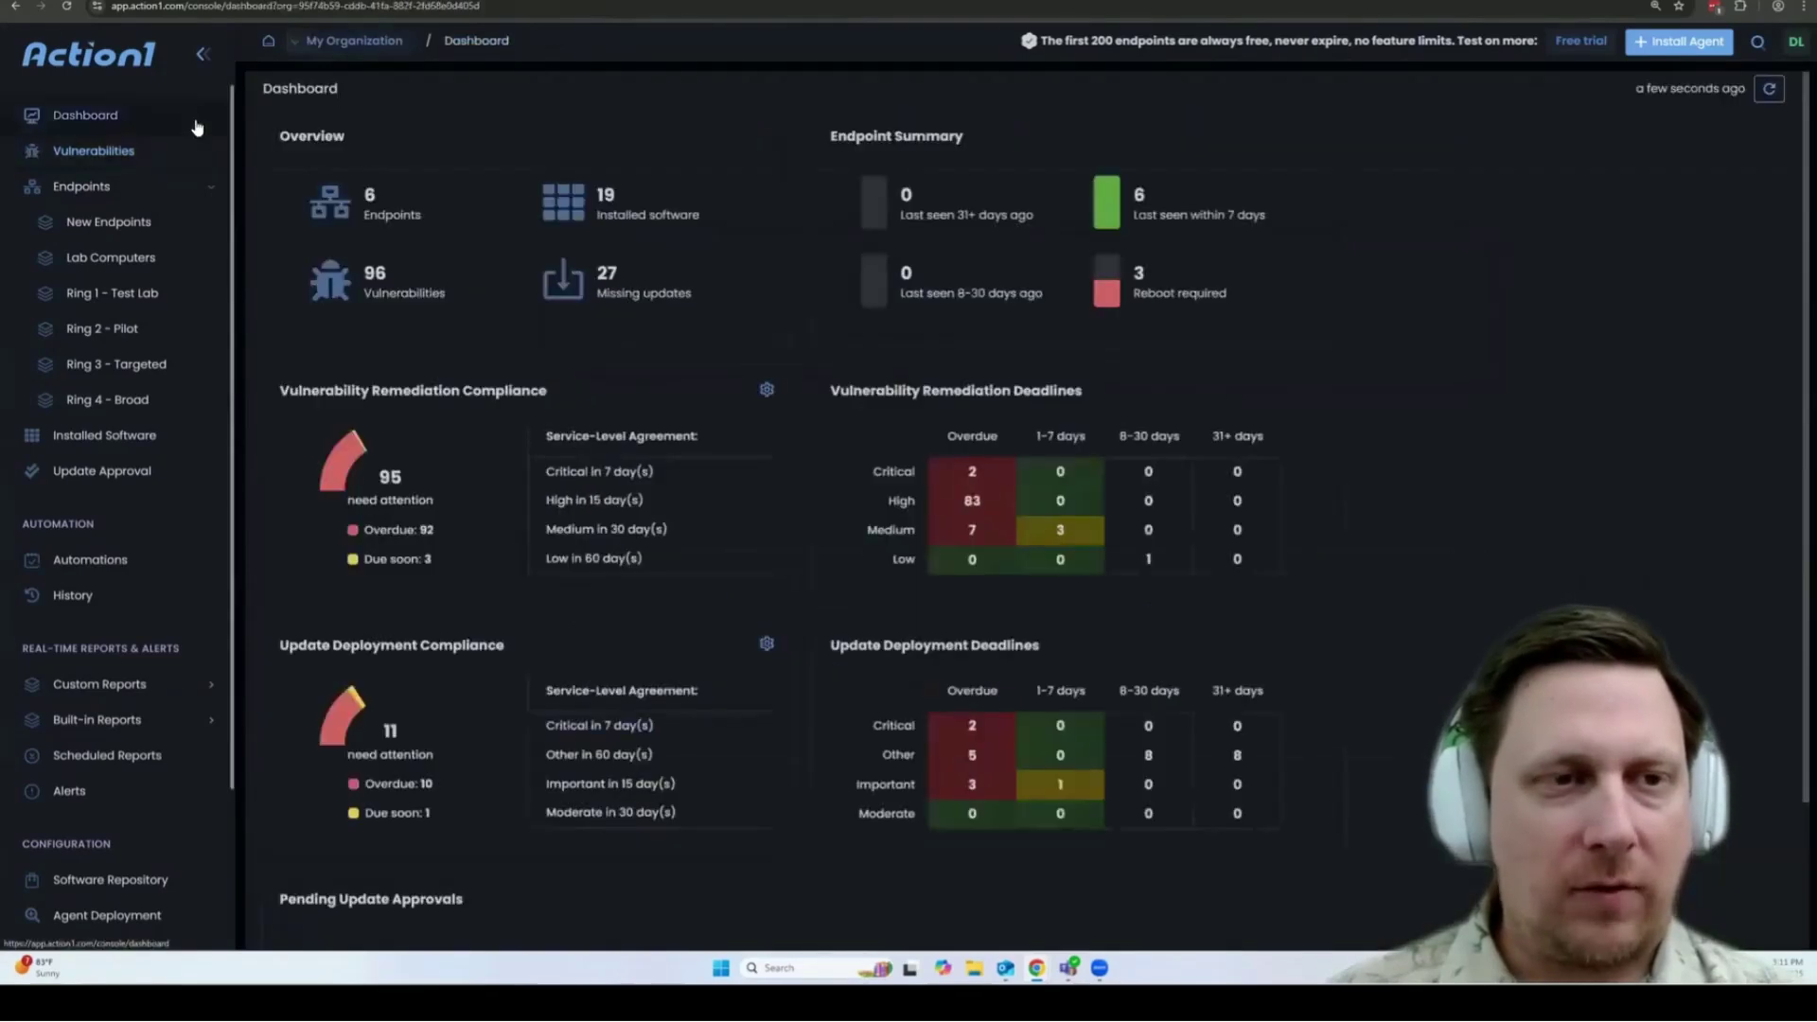